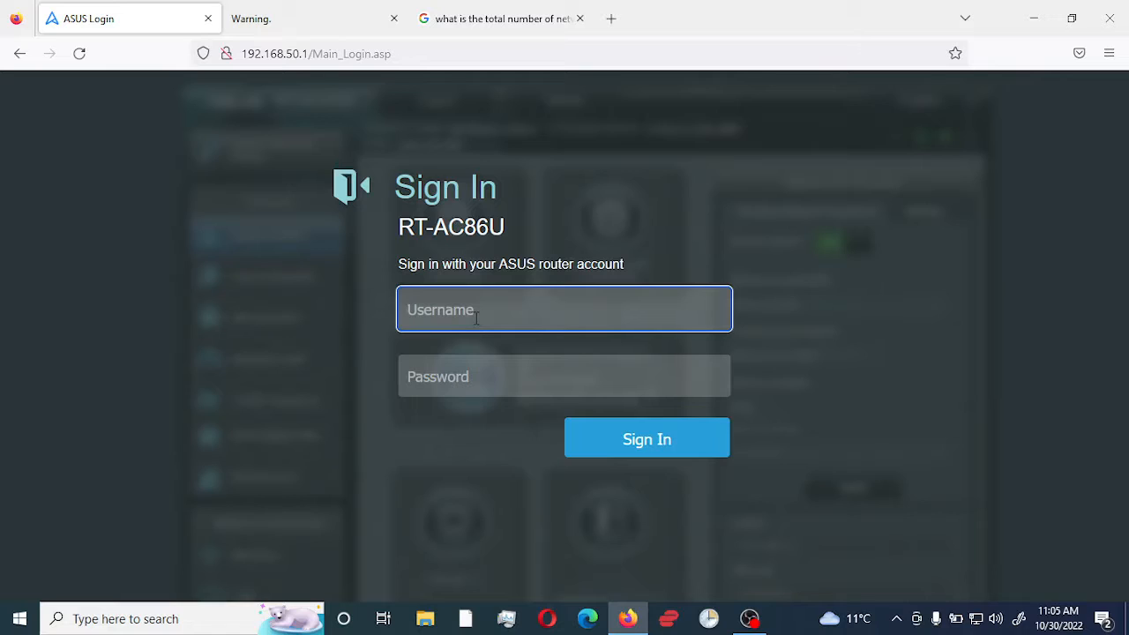
Sign in to the ASUS RT-AC86U router with the account's username and password.
type("diytechtips")
key("Tab")
type("•••••••")
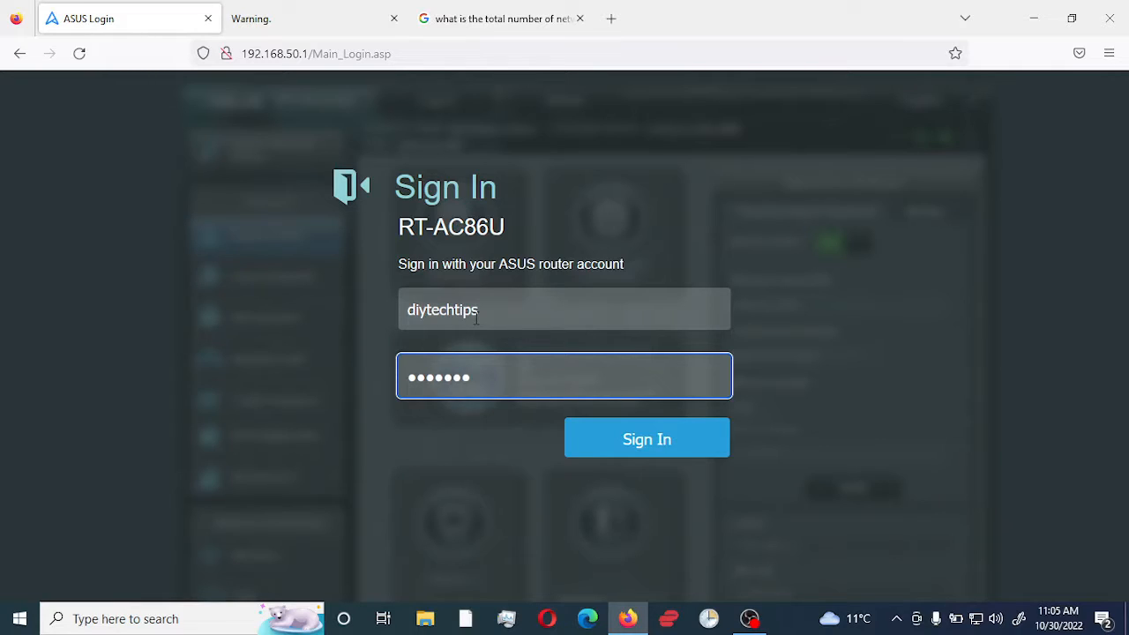
key("Return")
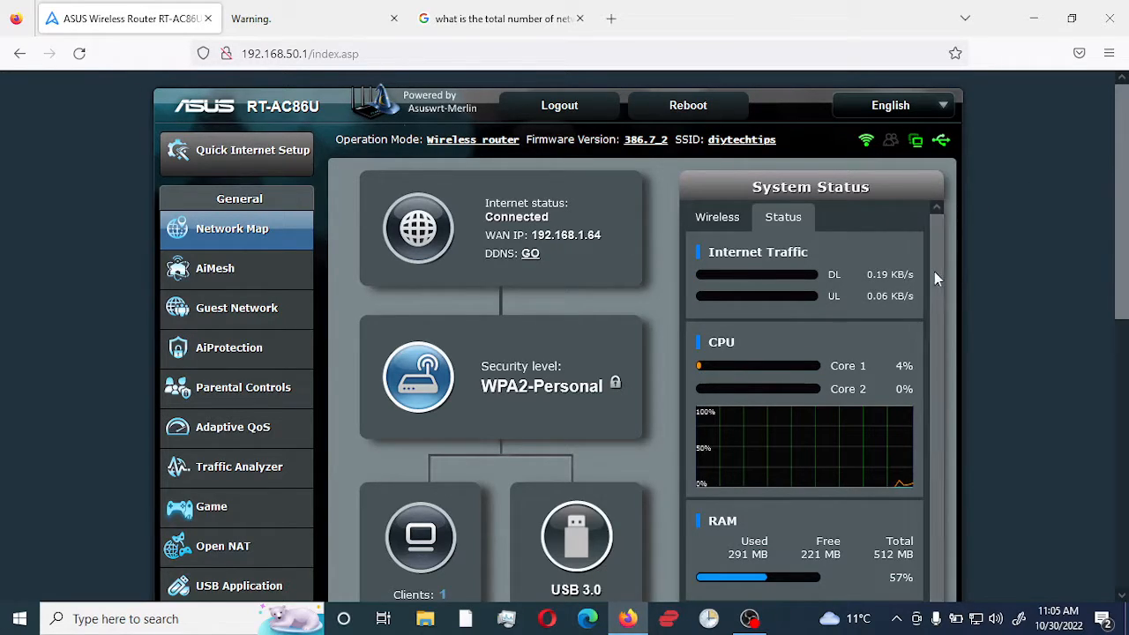
Examine the router's WAN IP, Ethernet port status, LAN IP and LAN MAC address on the Network Map page.
scroll(932, 290, "down", 1)
scroll(935, 297, "down", 3)
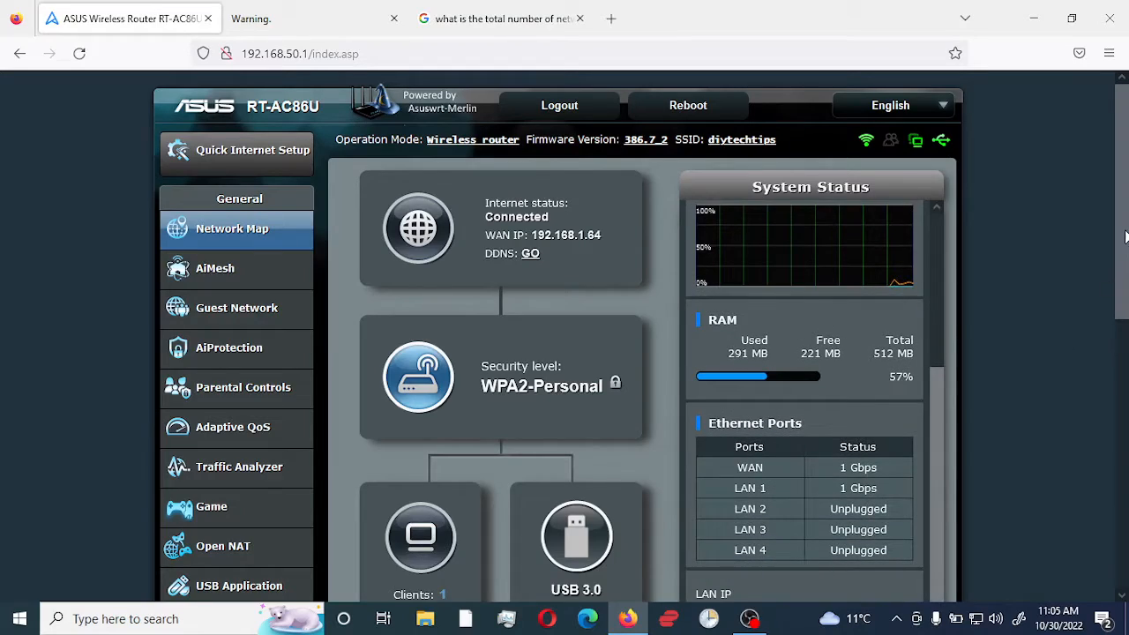
scroll(1124, 247, "down", 1)
left_click_drag(1124, 246, 1123, 351)
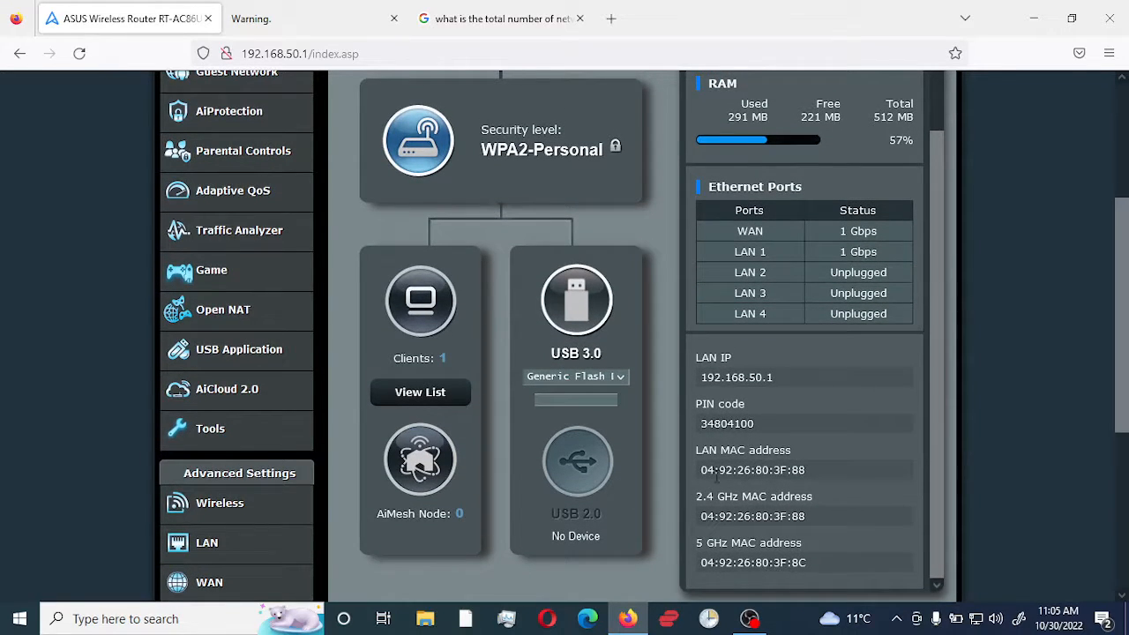
left_click_drag(1120, 328, 1123, 290)
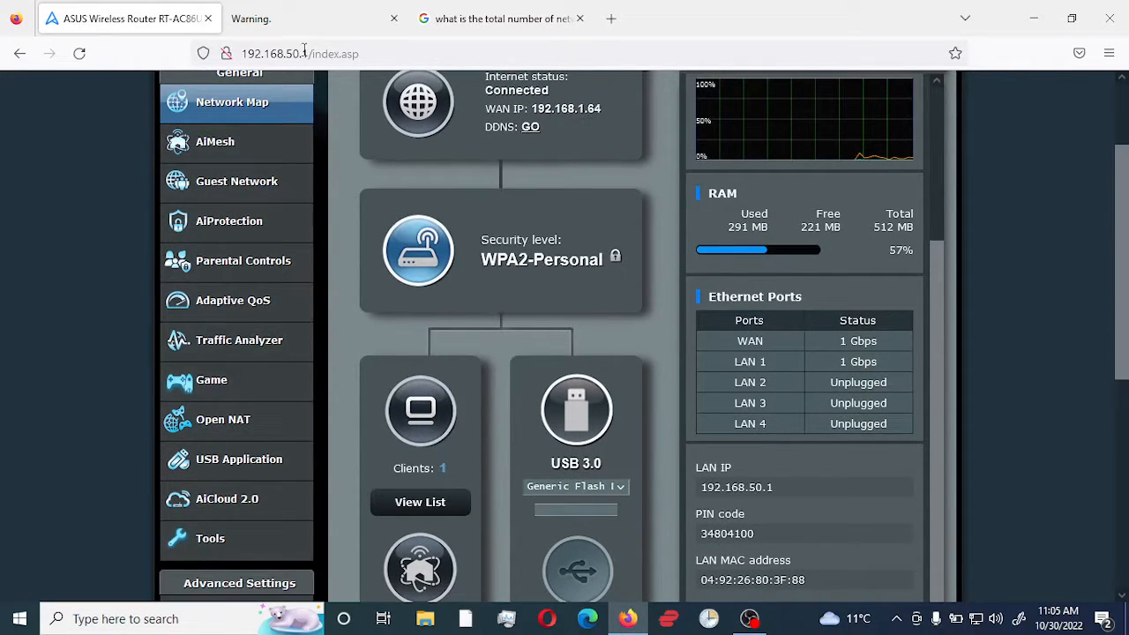
Switch to the TELUS gateway, proceed past the advanced configuration warning and open the DHCP Reservation settings.
left_click(291, 25)
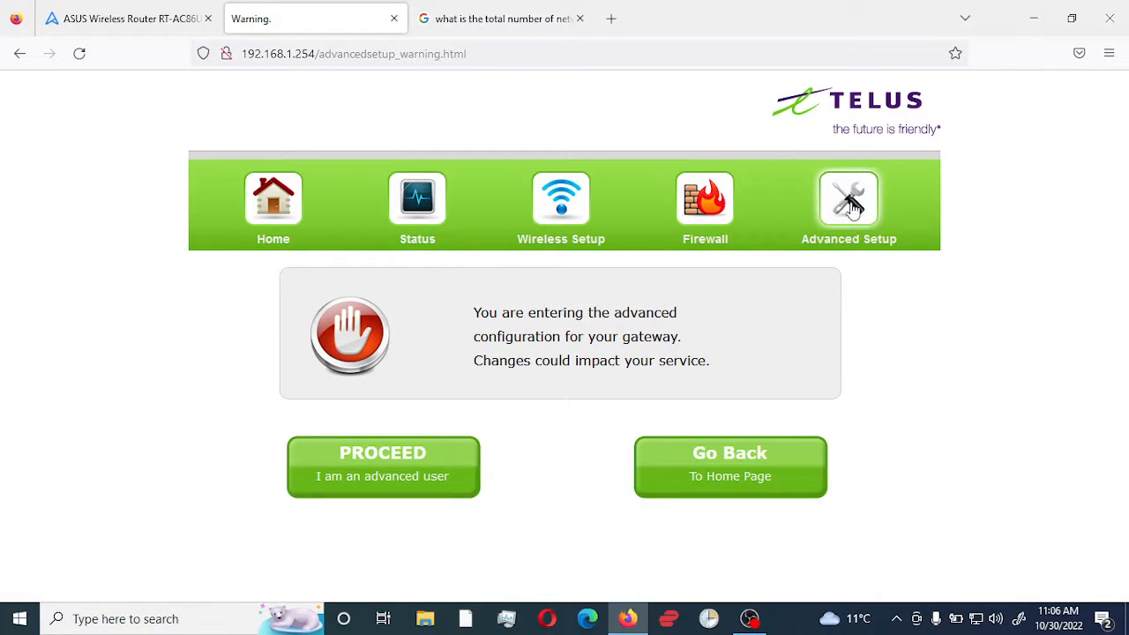
left_click(386, 466)
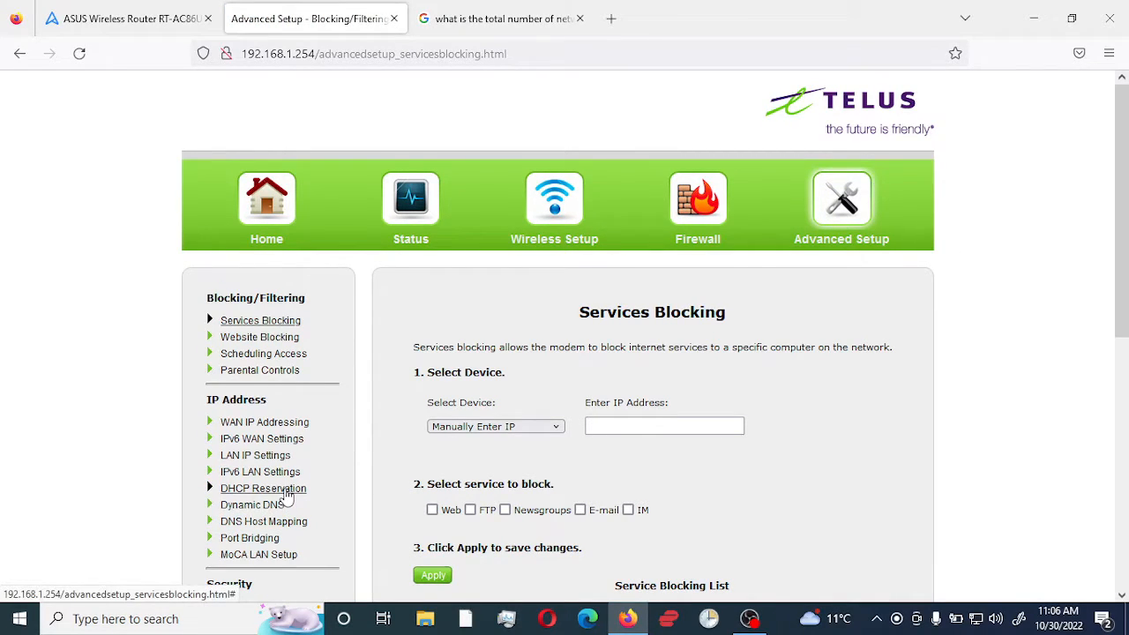
left_click(285, 492)
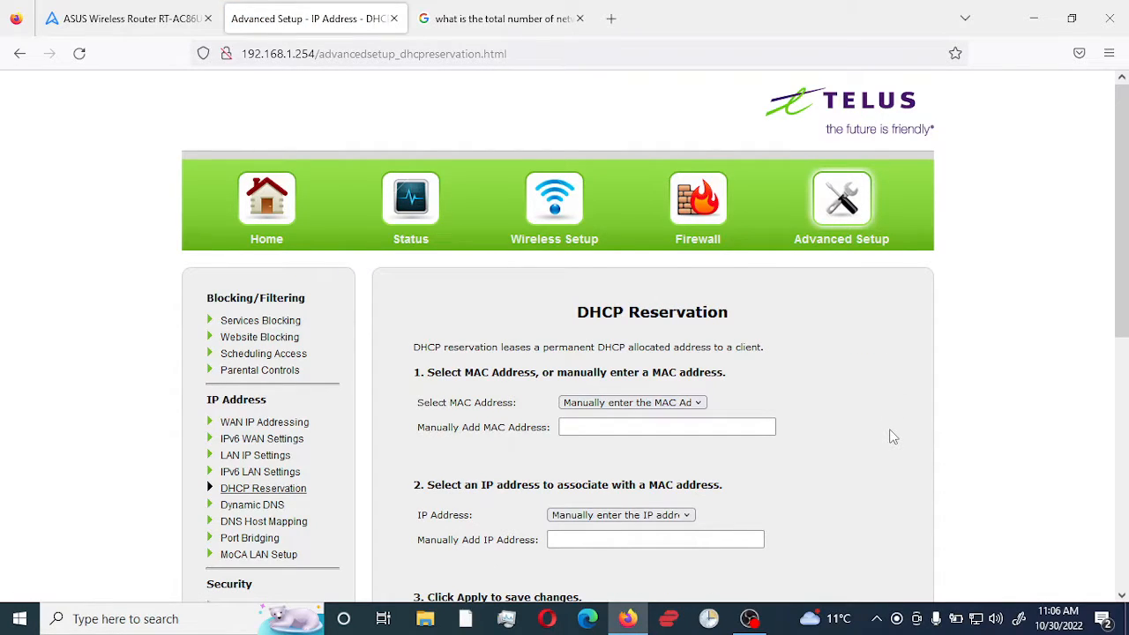
Reserve the IP address 192.168.1.64 for the MAC address 04:92:26:80:3f:88, apply it and check the DHCP Reservation List.
scroll(893, 436, "down", 1)
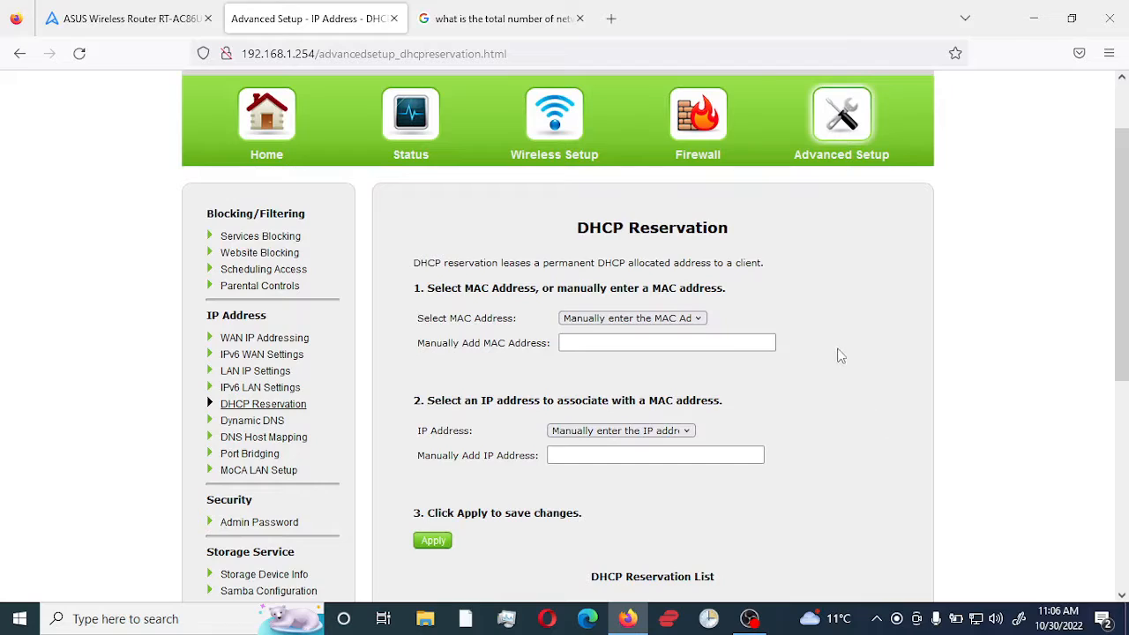
left_click(701, 321)
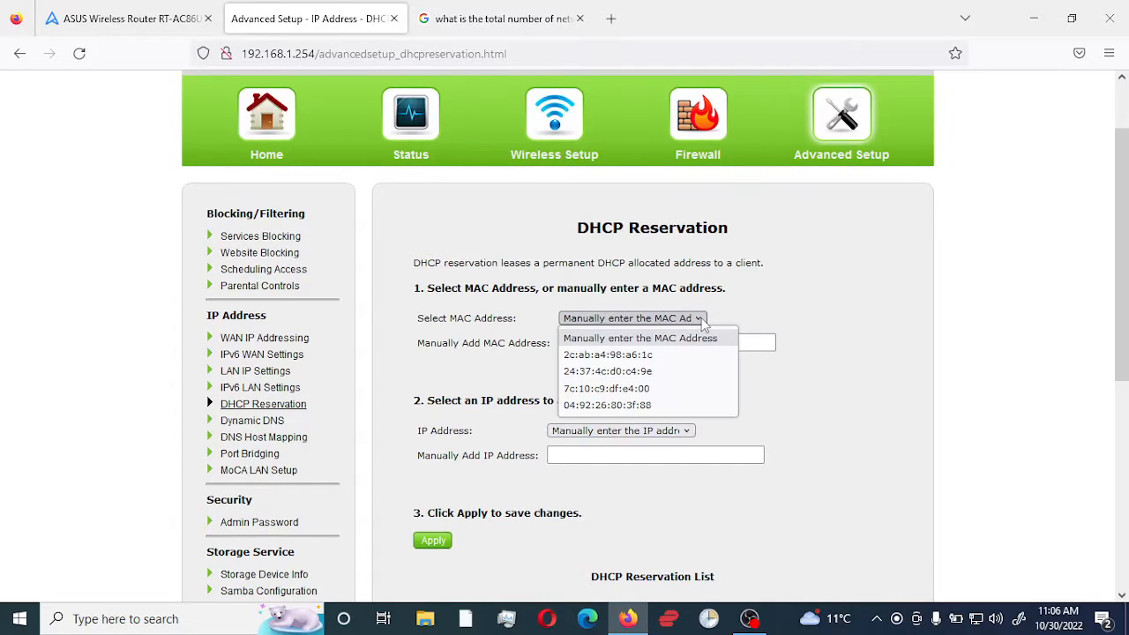
left_click(634, 409)
left_click(601, 455)
left_click(602, 455)
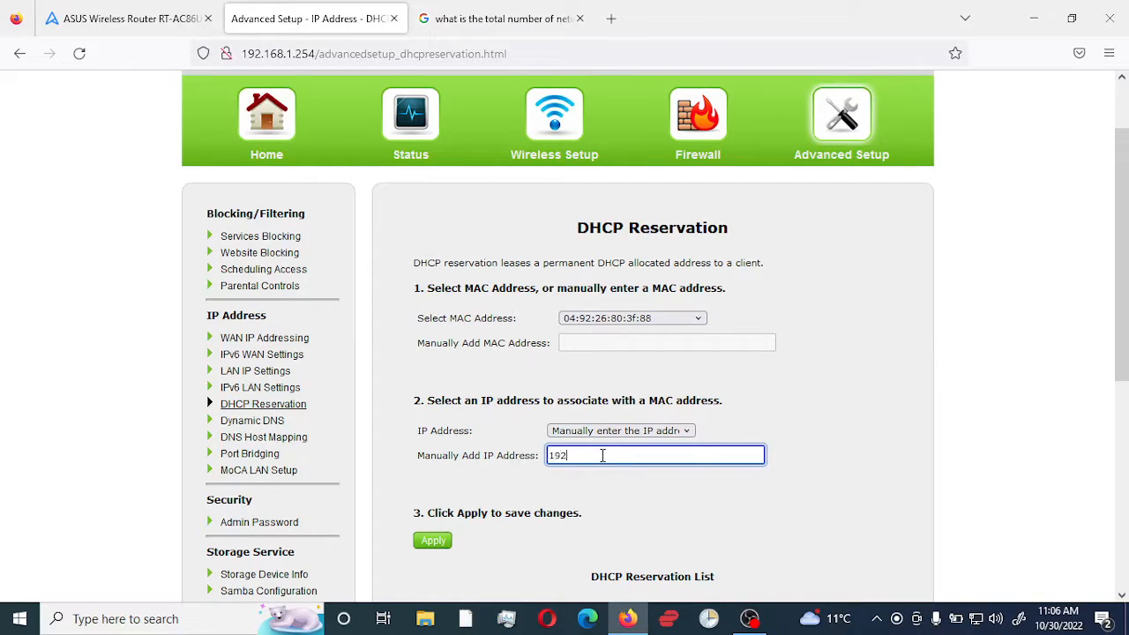
type("192.168.1.24")
scroll(603, 455, "down", 2)
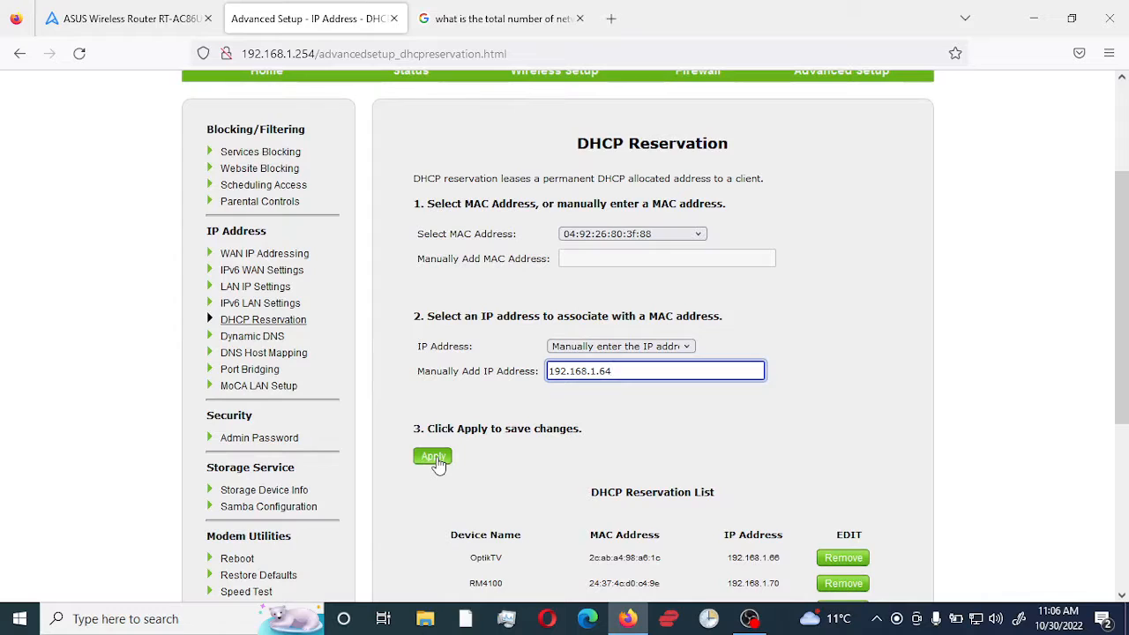
left_click(436, 460)
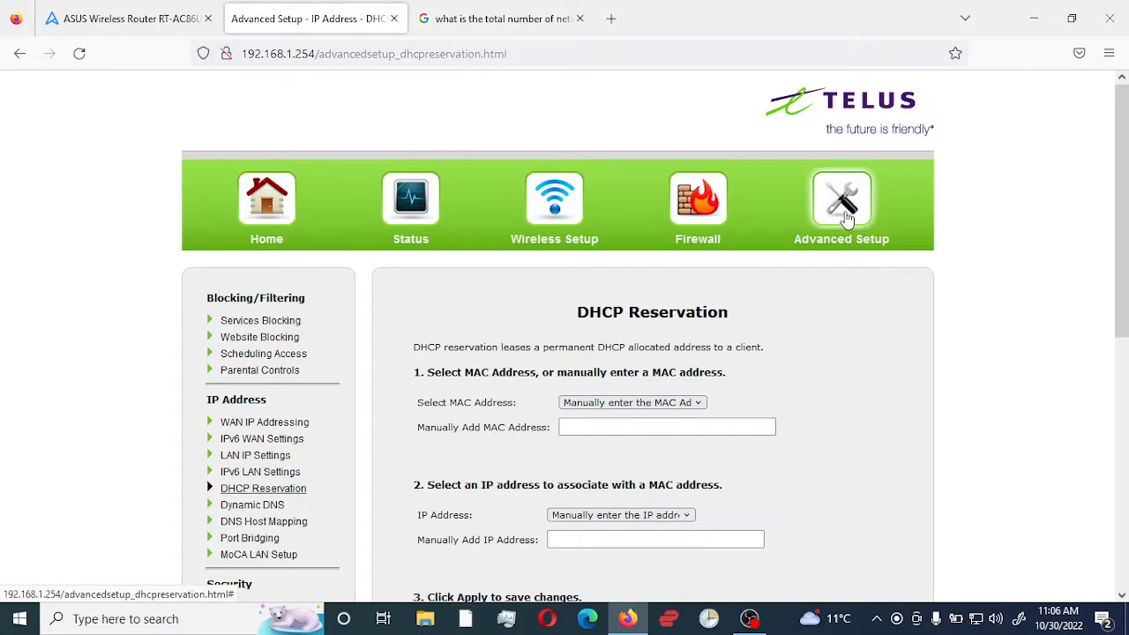
scroll(802, 371, "down", 4)
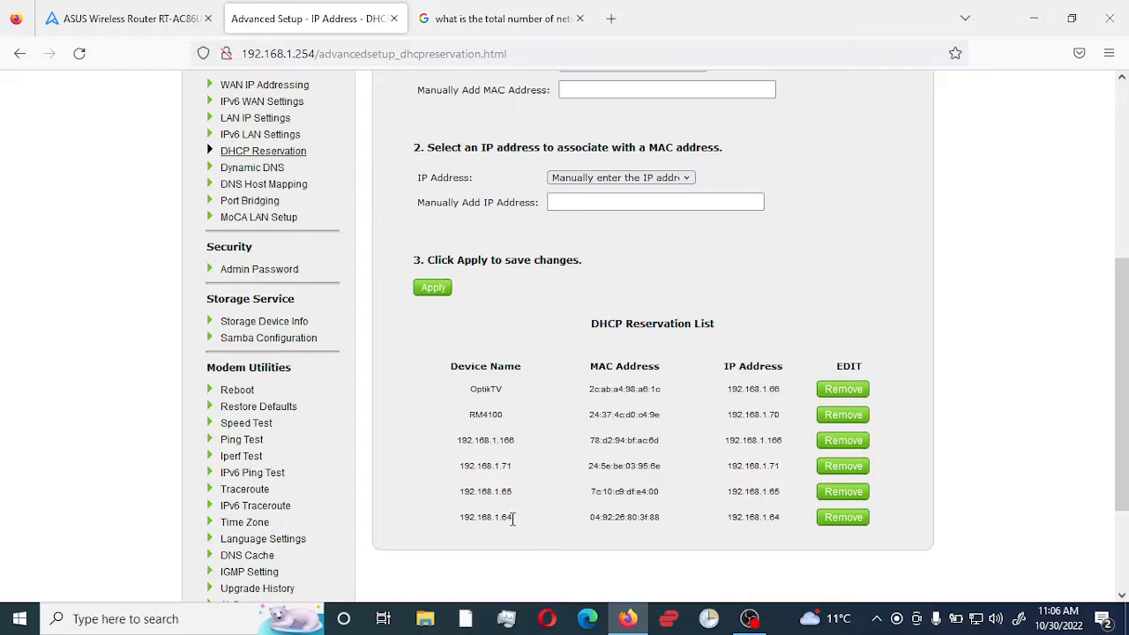
Open the firewall's Port Forwarding settings and look through the applied forwarding rules.
scroll(867, 320, "up", 3)
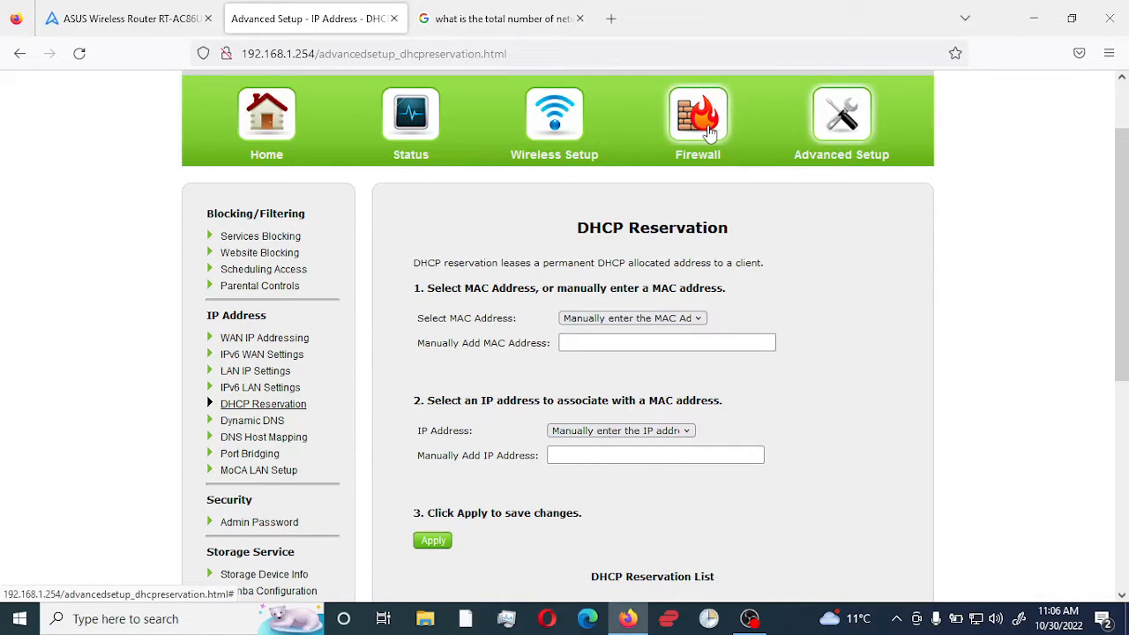
left_click(710, 131)
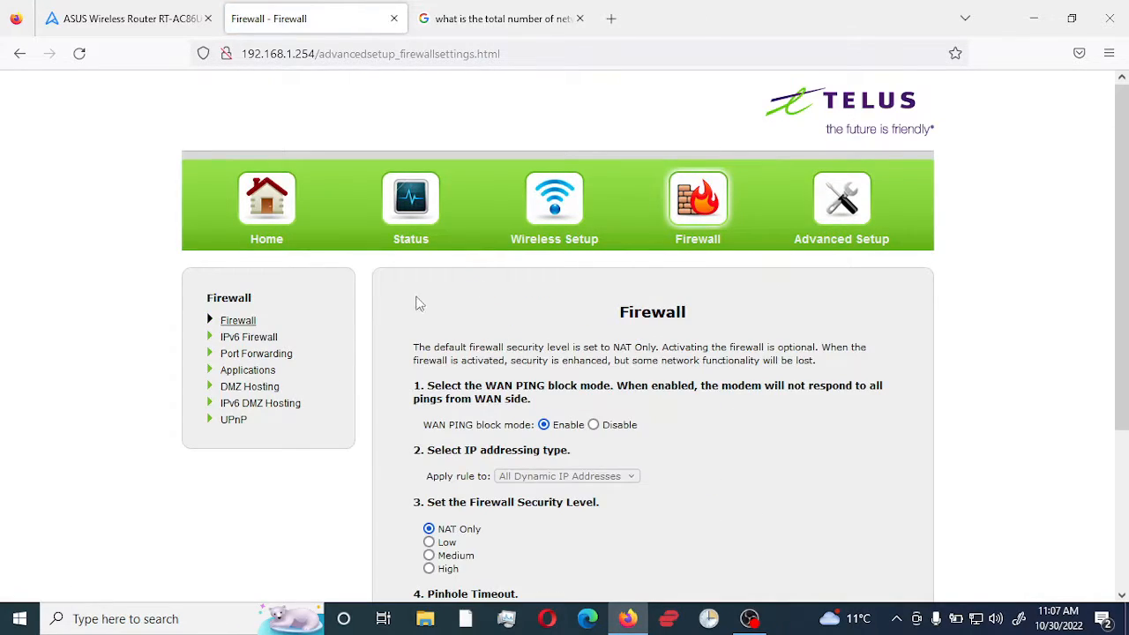
left_click(280, 354)
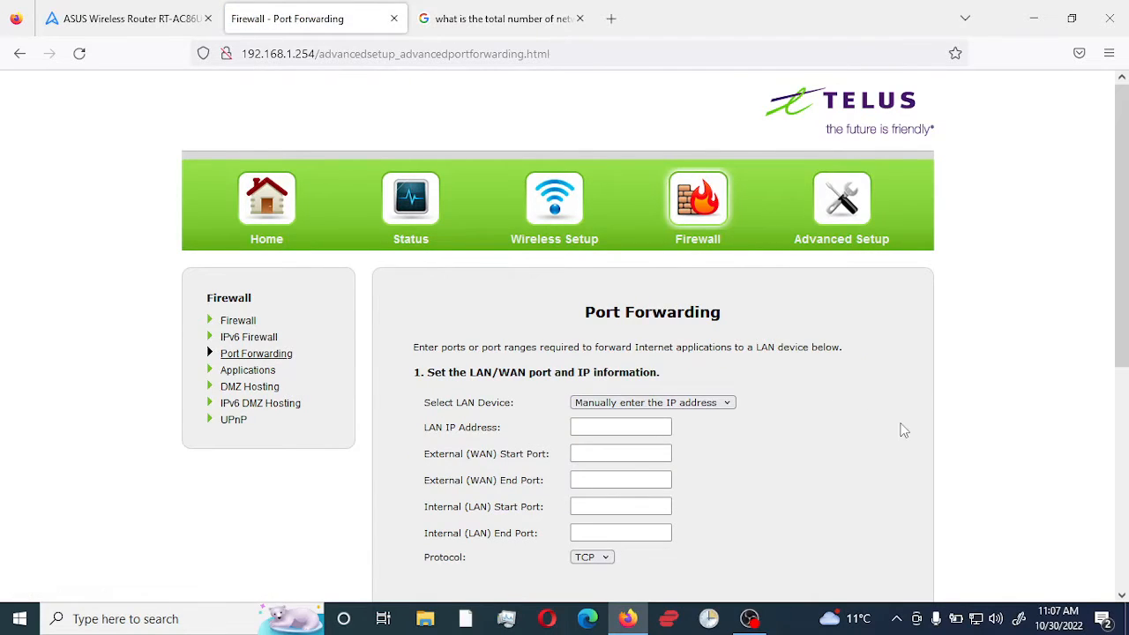
scroll(904, 429, "down", 3)
scroll(904, 430, "up", 2)
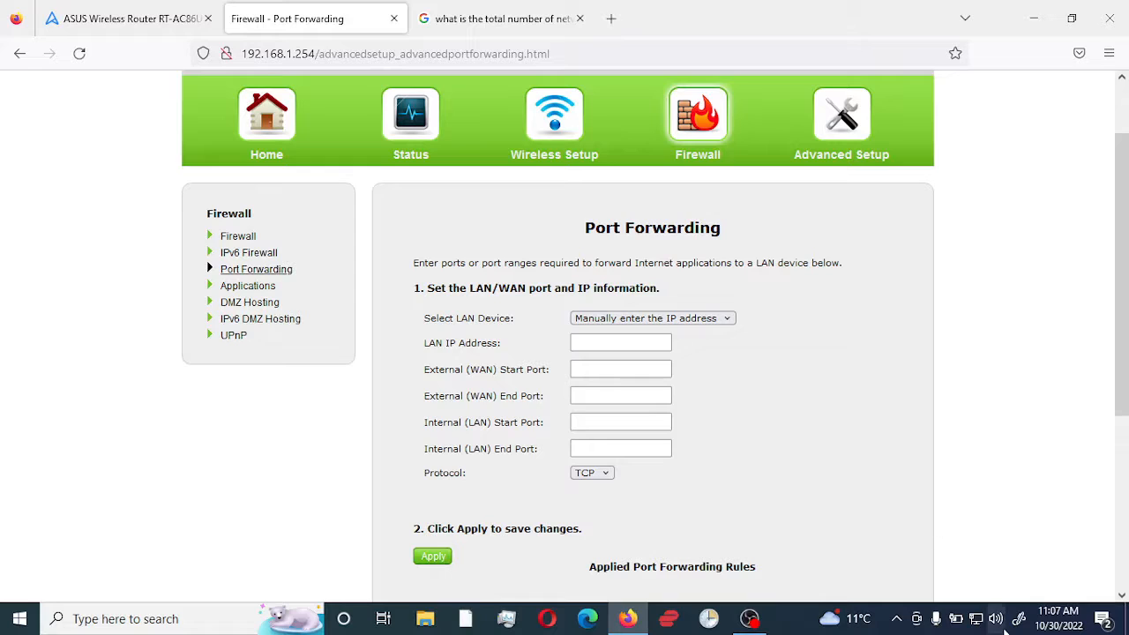
scroll(856, 440, "down", 3)
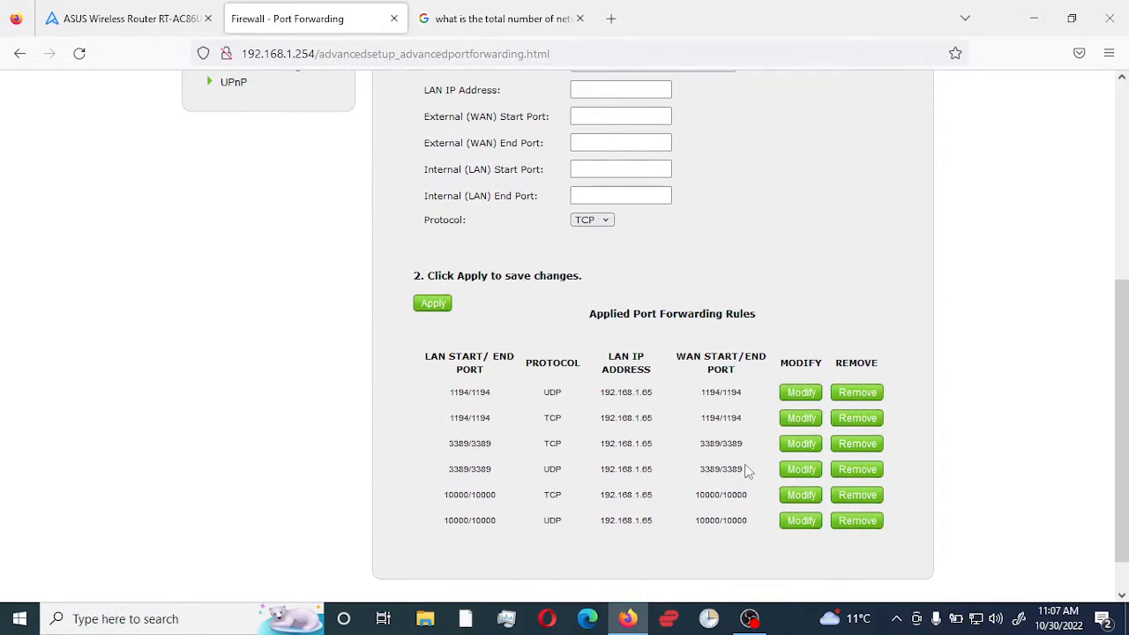
scroll(748, 470, "up", 3)
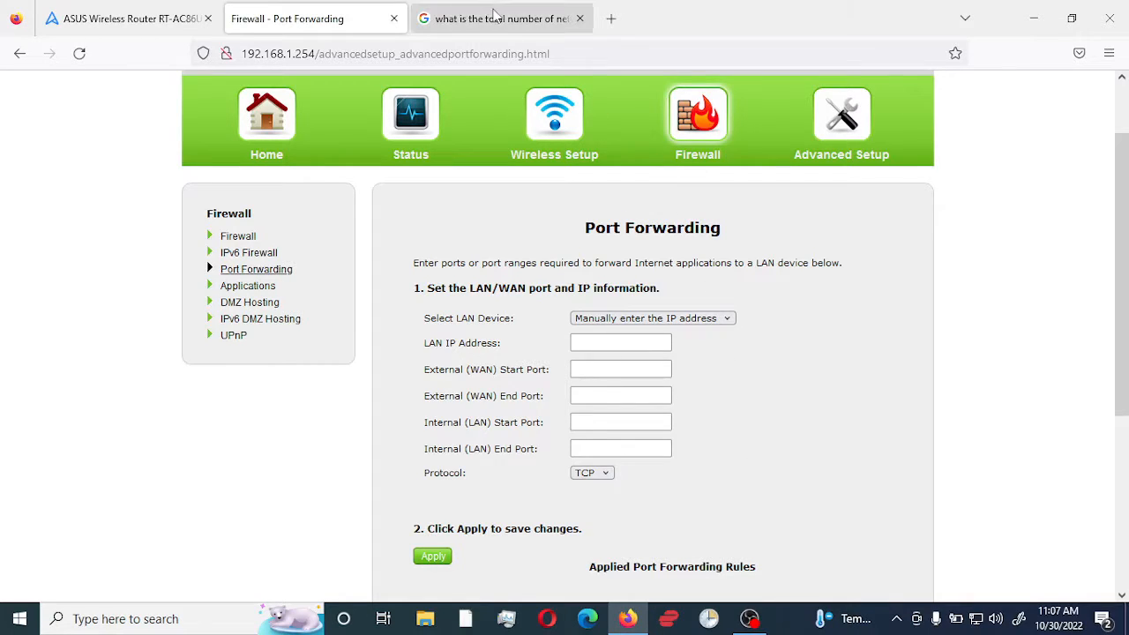
Check the Google result on the total number of network ports, and return to review the LAN and WAN ports of the existing forwarding rules.
left_click(499, 21)
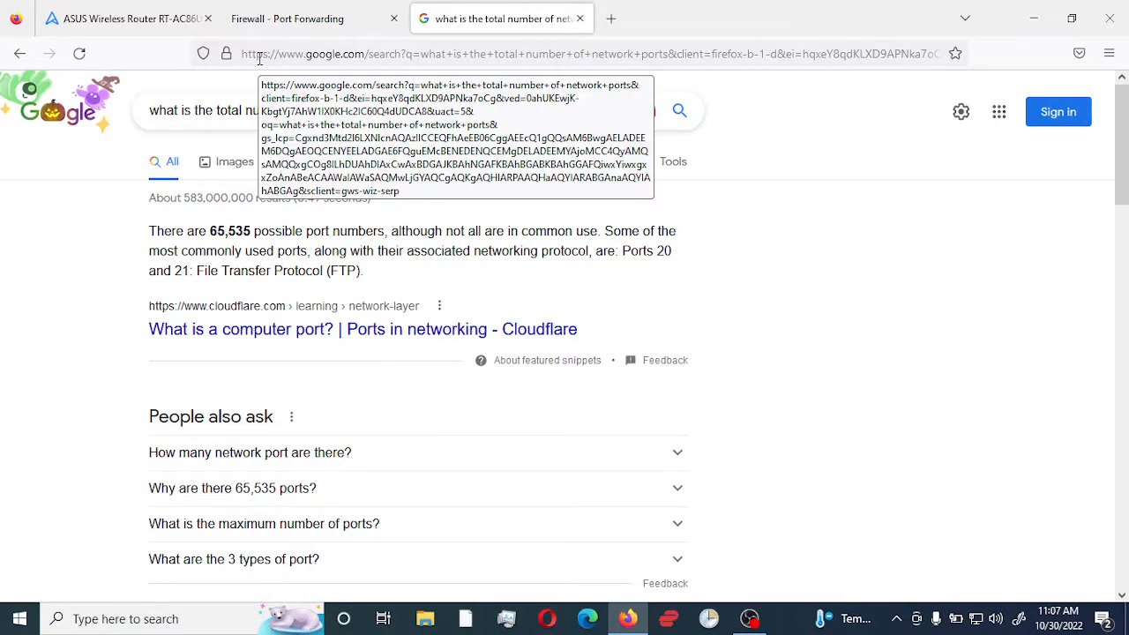
left_click(308, 24)
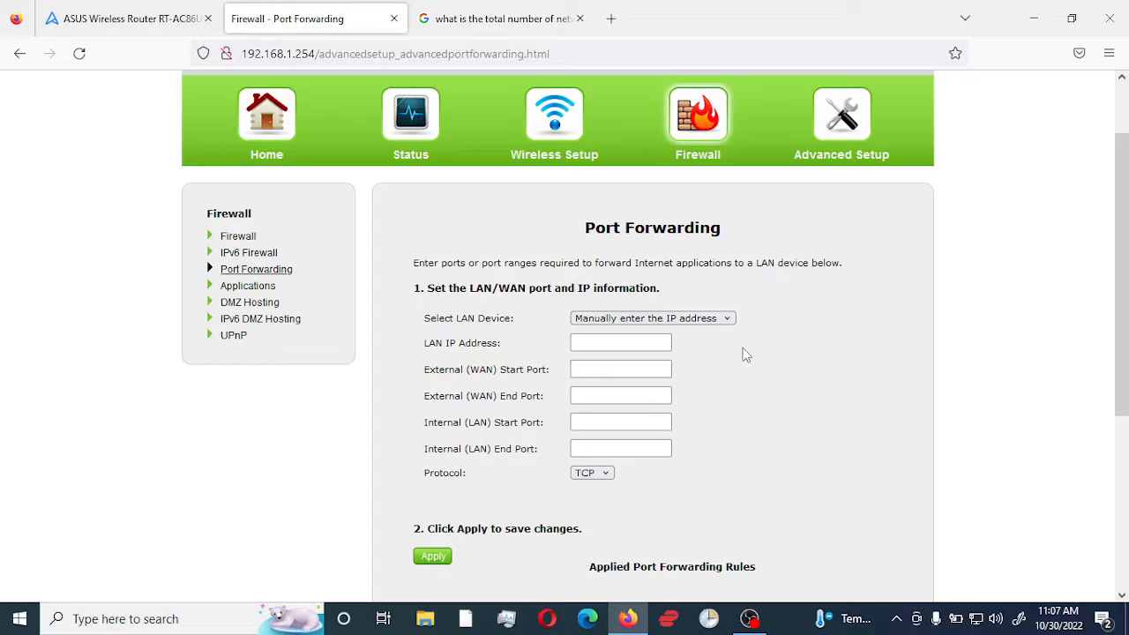
scroll(745, 355, "down", 3)
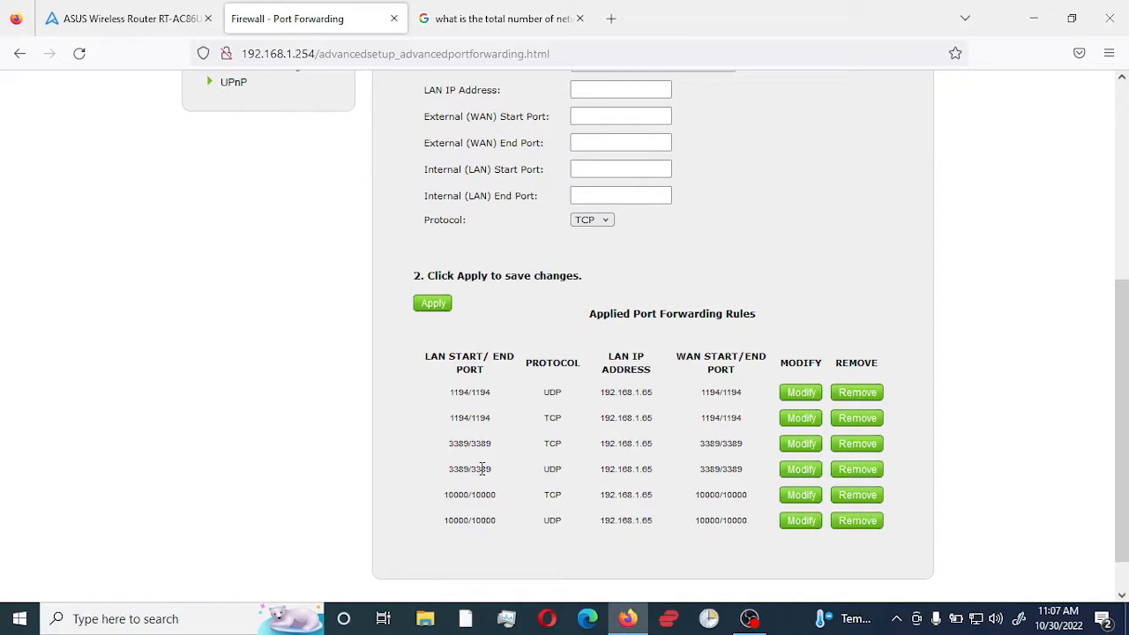
scroll(517, 436, "up", 2)
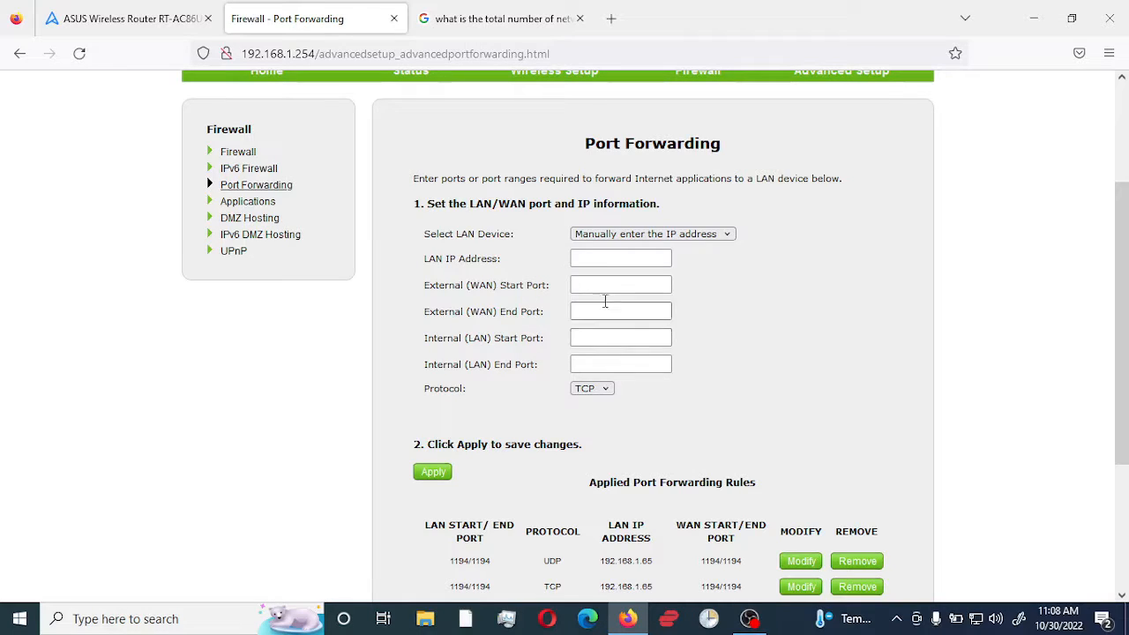
Choose the LAN device at 192.168.1.64 and set both the external (WAN) start and end ports to 11000.
left_click(725, 235)
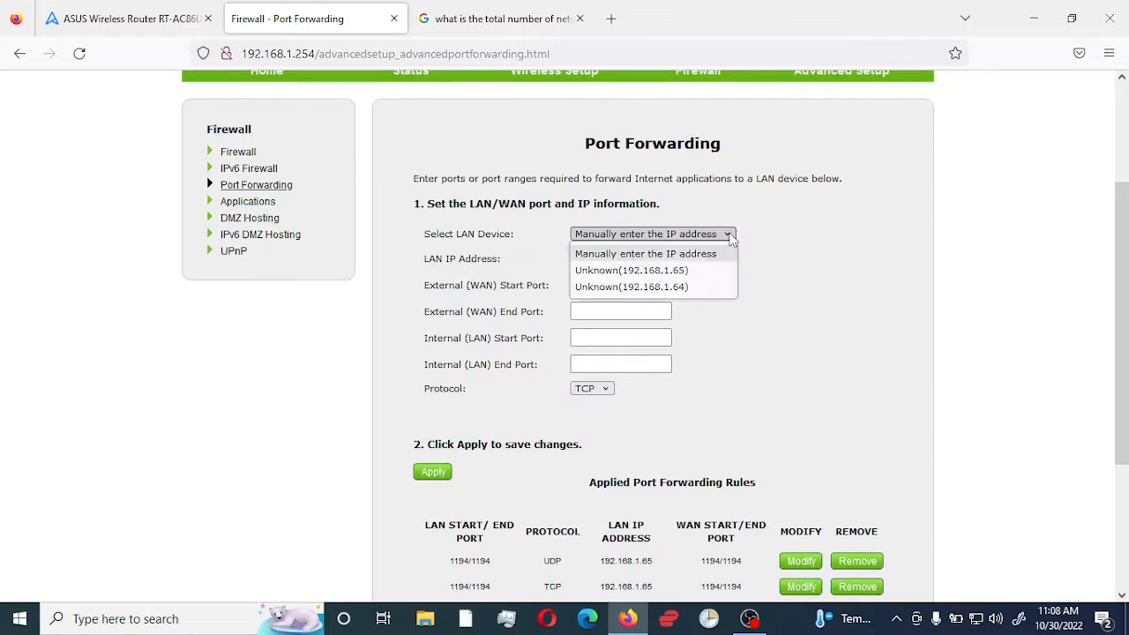
left_click(676, 288)
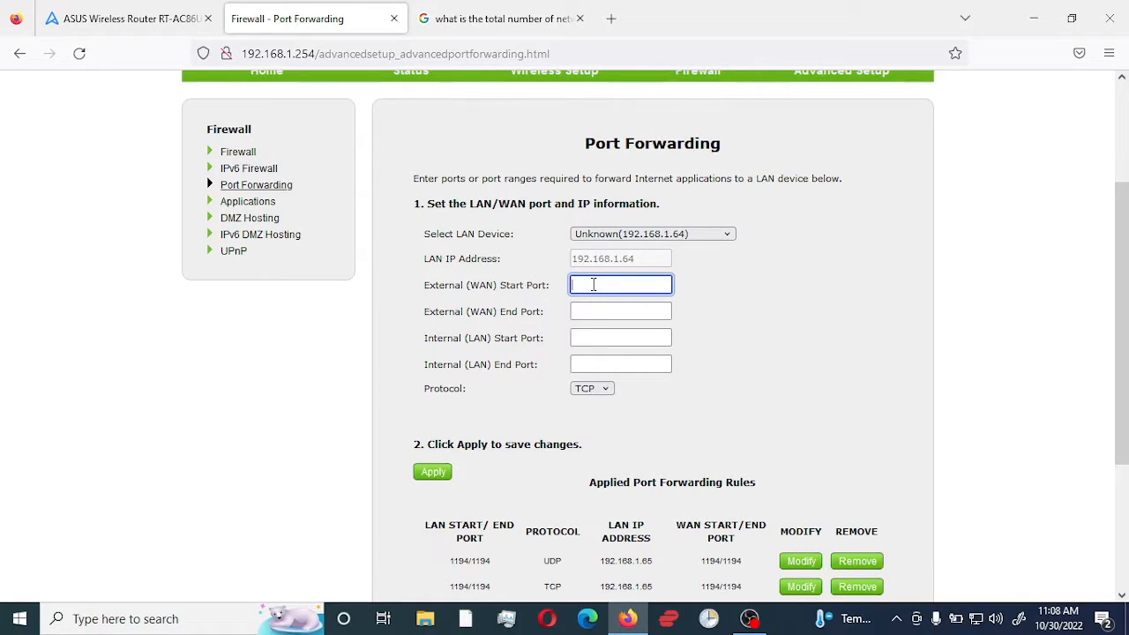
type("1000")
left_click(581, 312)
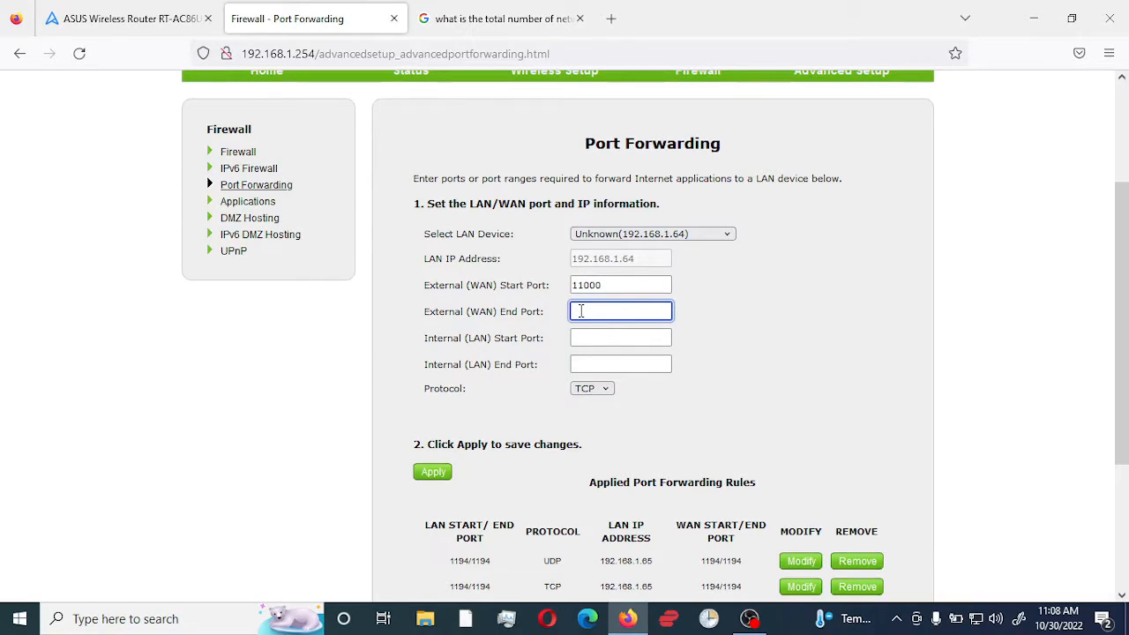
type("11000")
Set the internal (LAN) start and end ports to 3389, keep the TCP protocol, apply the rule and check it in the list.
left_click(602, 338)
type("338")
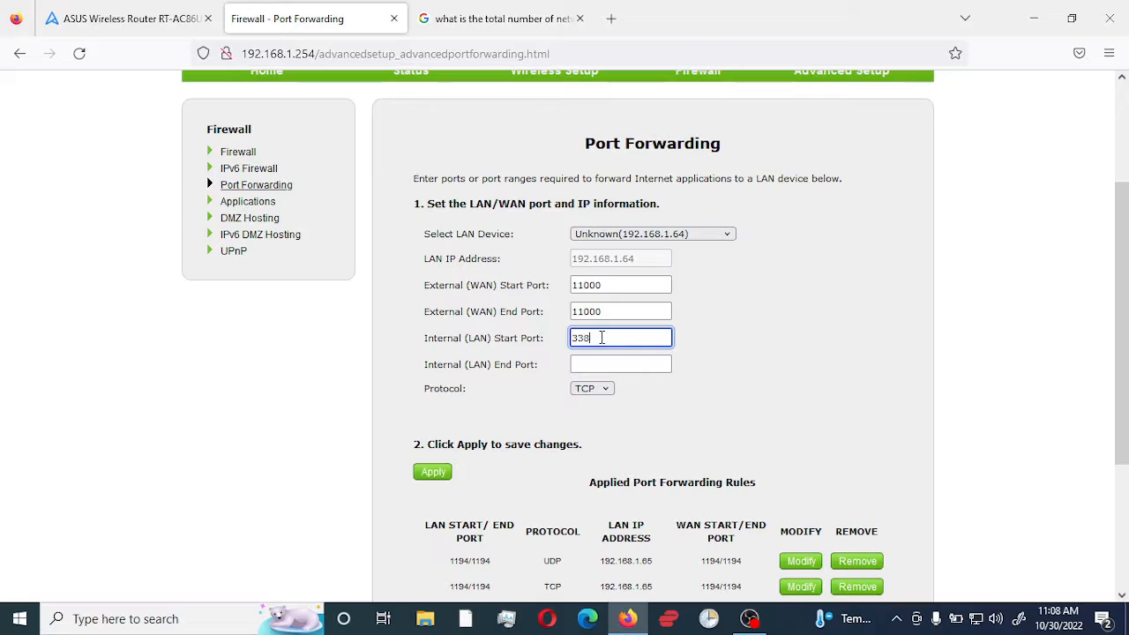
type("9")
left_click(609, 367)
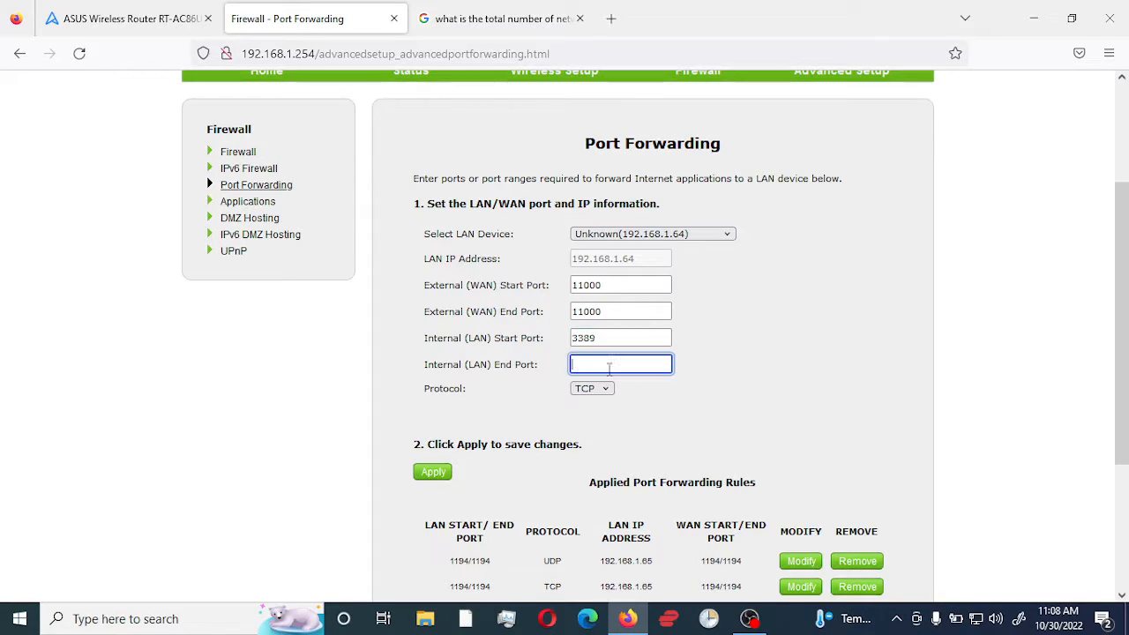
type("3389")
left_click_drag(611, 286, 572, 284)
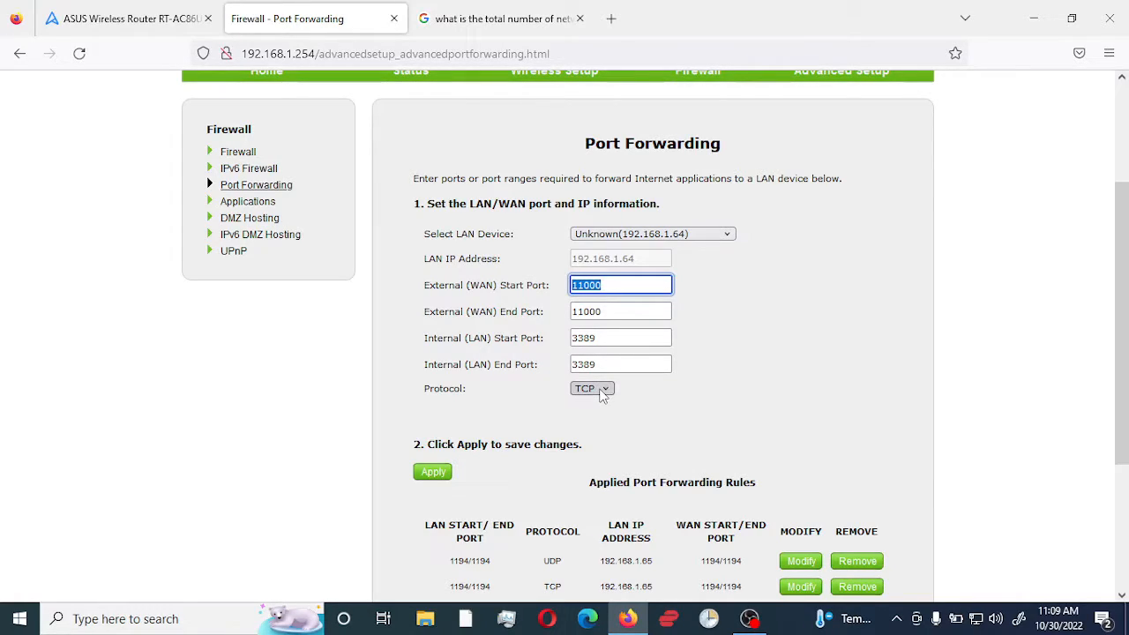
left_click(606, 393)
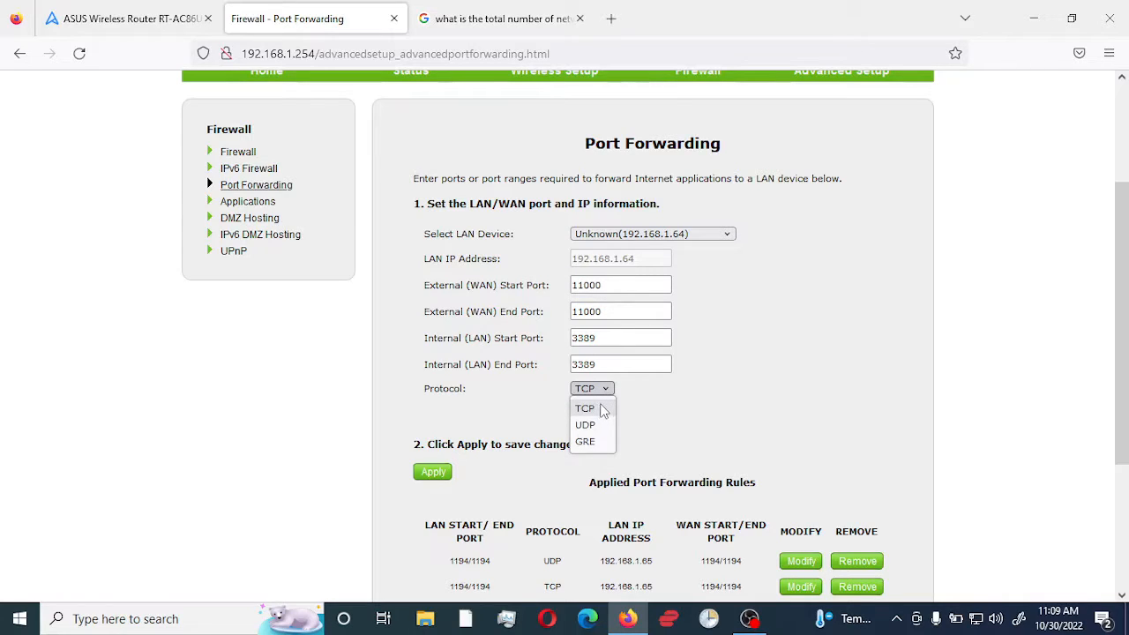
left_click(606, 393)
left_click(432, 474)
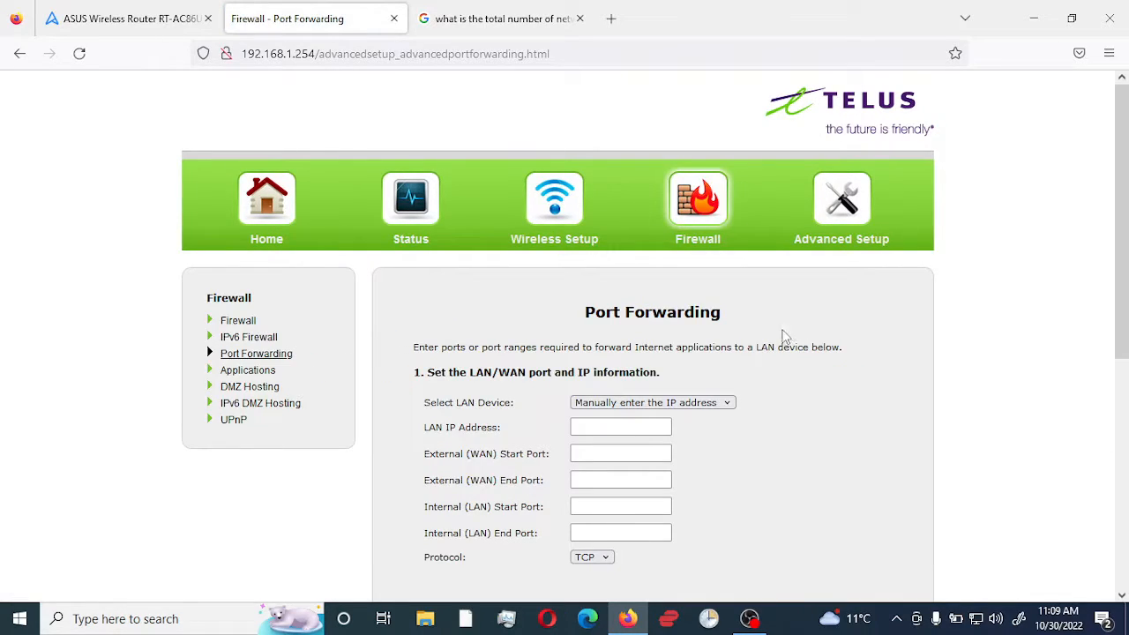
scroll(758, 438, "down", 5)
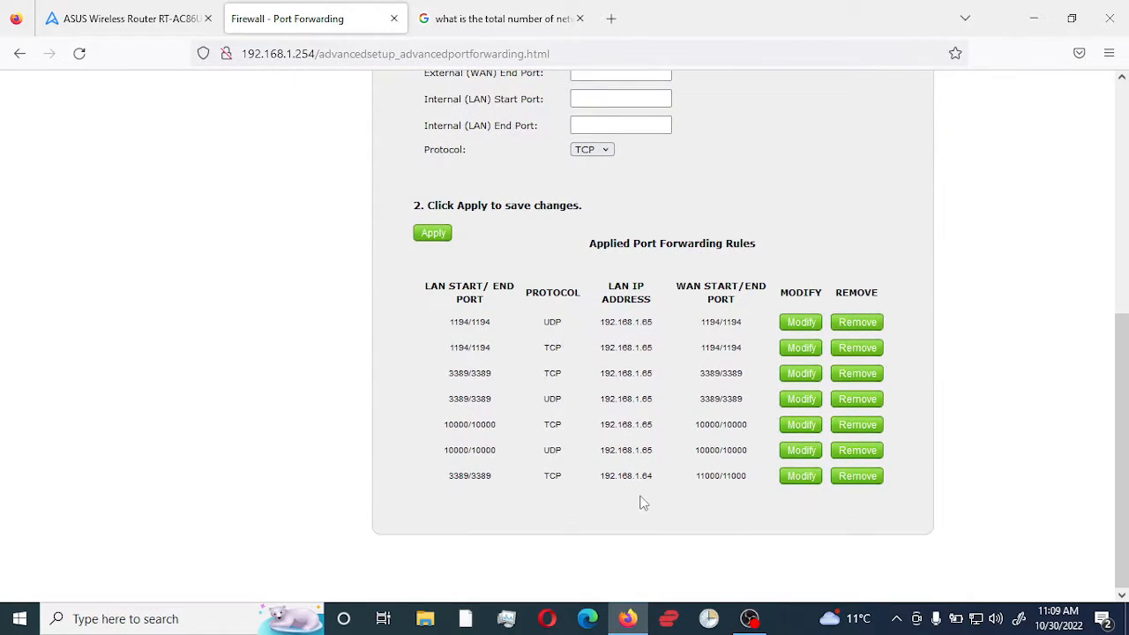
scroll(679, 379, "up", 1)
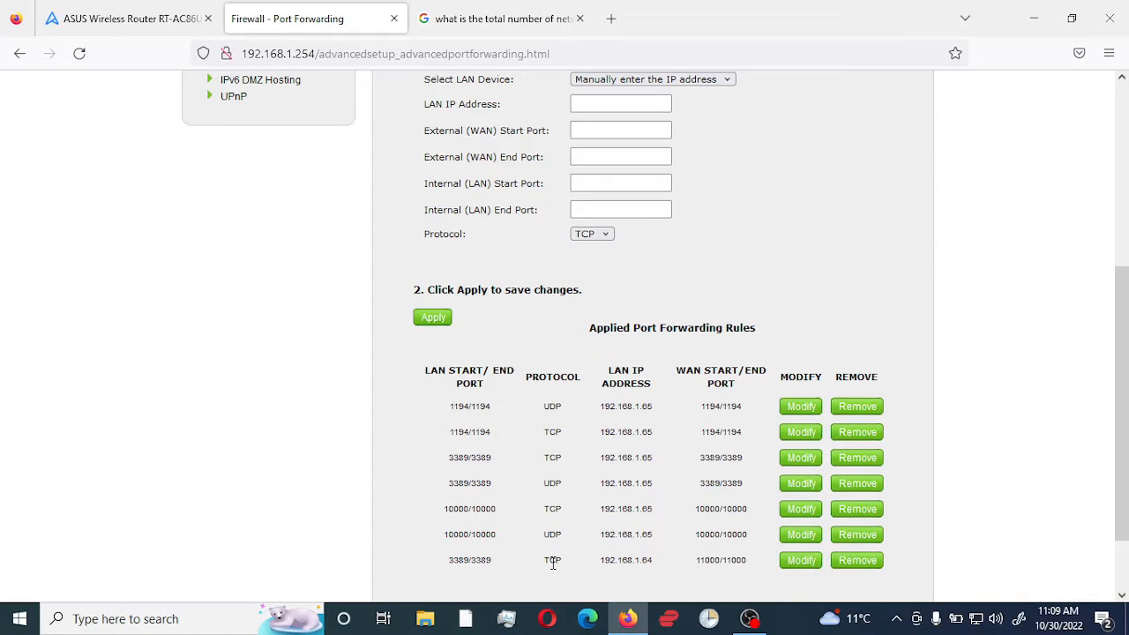
Enter 11000 as the new rule's LAN IP address and external (WAN) start port, and 3389 as its external end and internal start ports.
scroll(552, 556, "up", 2)
left_click(607, 279)
type("11000")
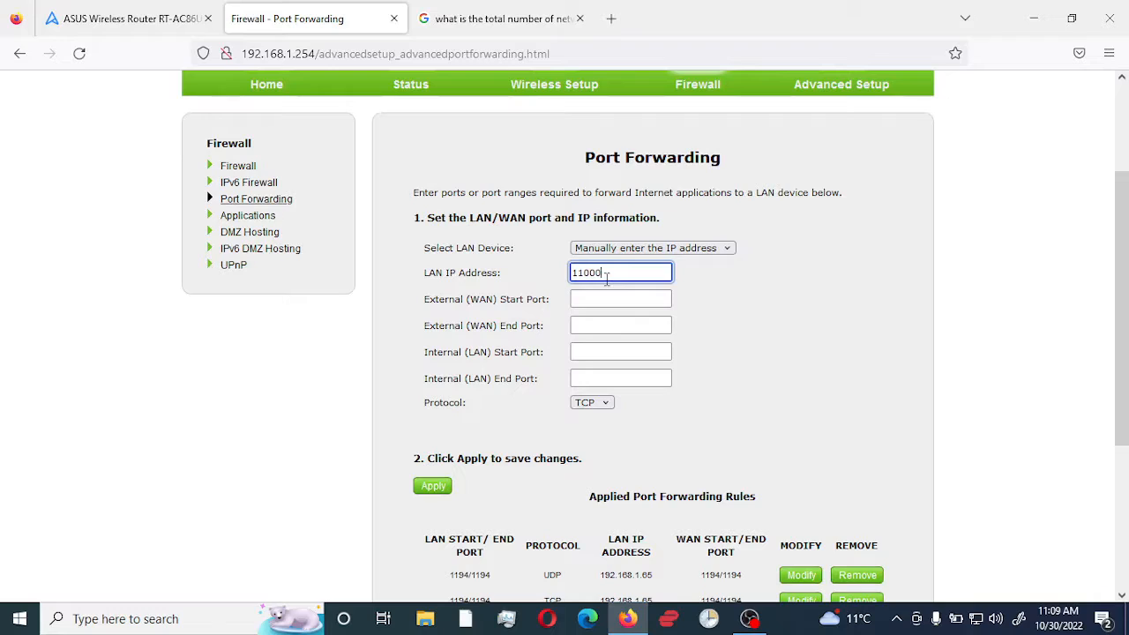
key("Tab")
type("11000")
key("Tab")
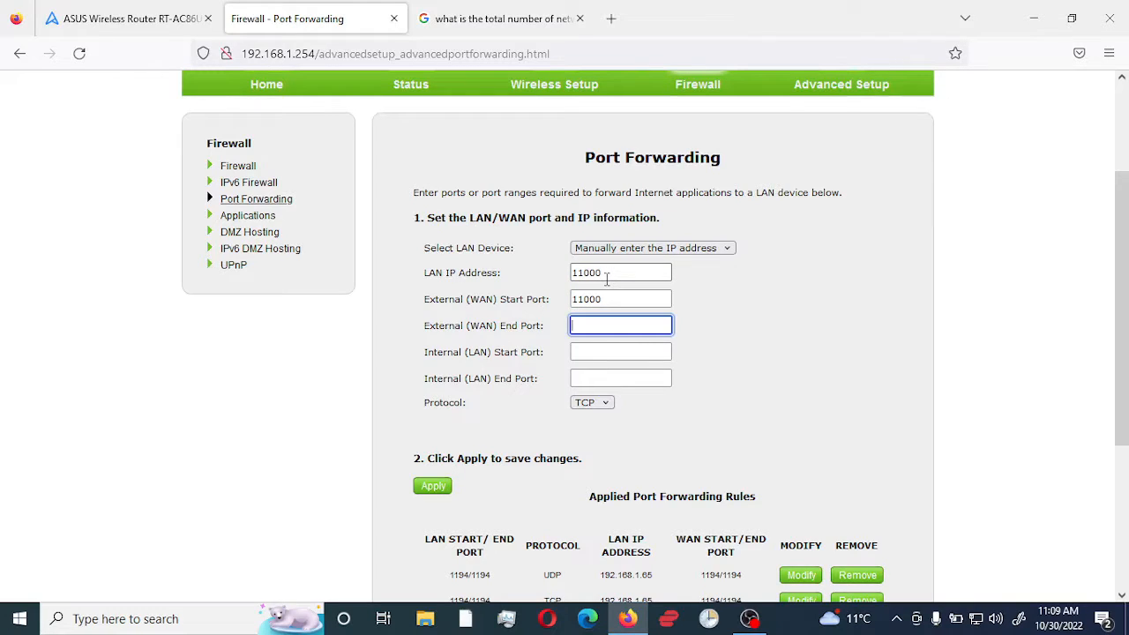
type("3389")
key("Tab")
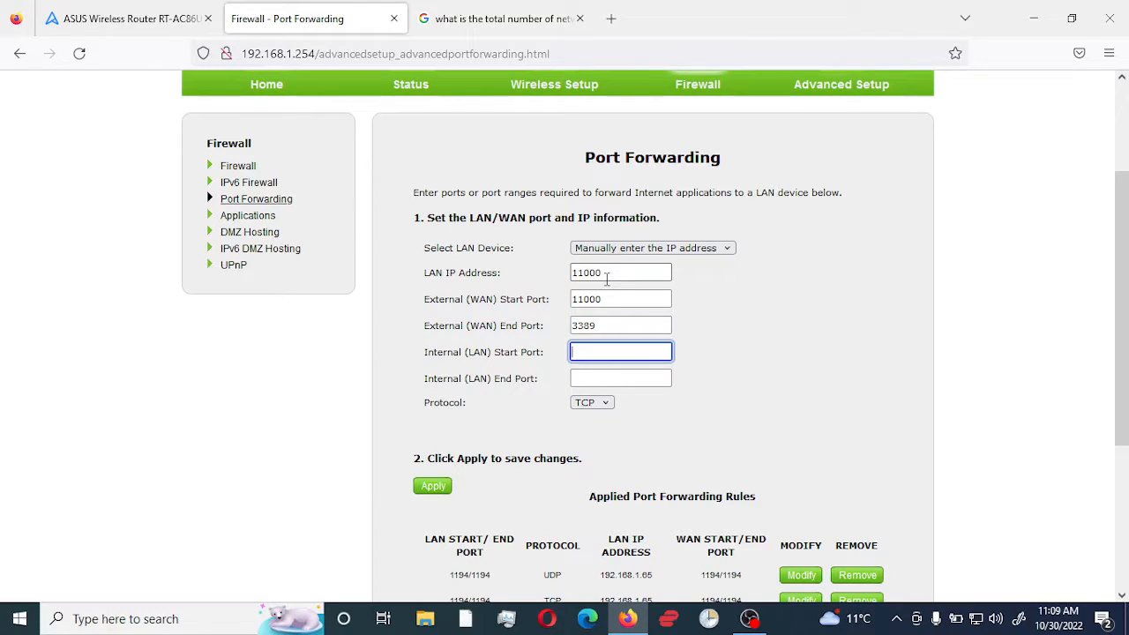
type("3389")
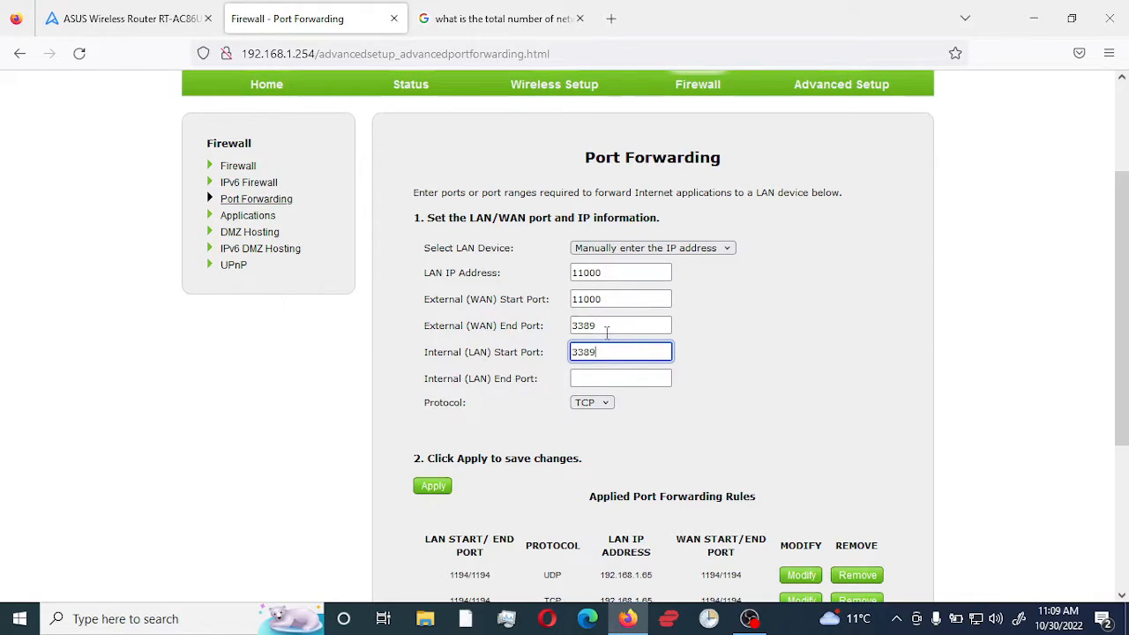
Correct the rule by choosing the LAN device at 192.168.1.64 and setting the external (WAN) end port to 11000.
double_click(609, 273)
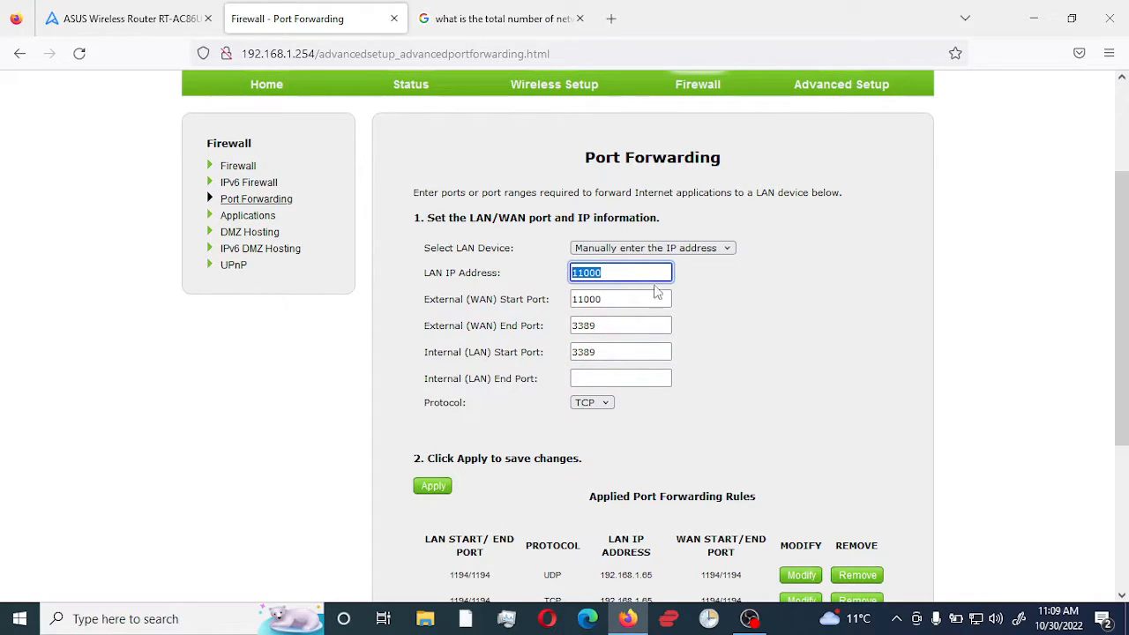
left_click(725, 251)
left_click(675, 300)
left_click(600, 326)
left_click_drag(601, 327, 547, 325)
type("1100")
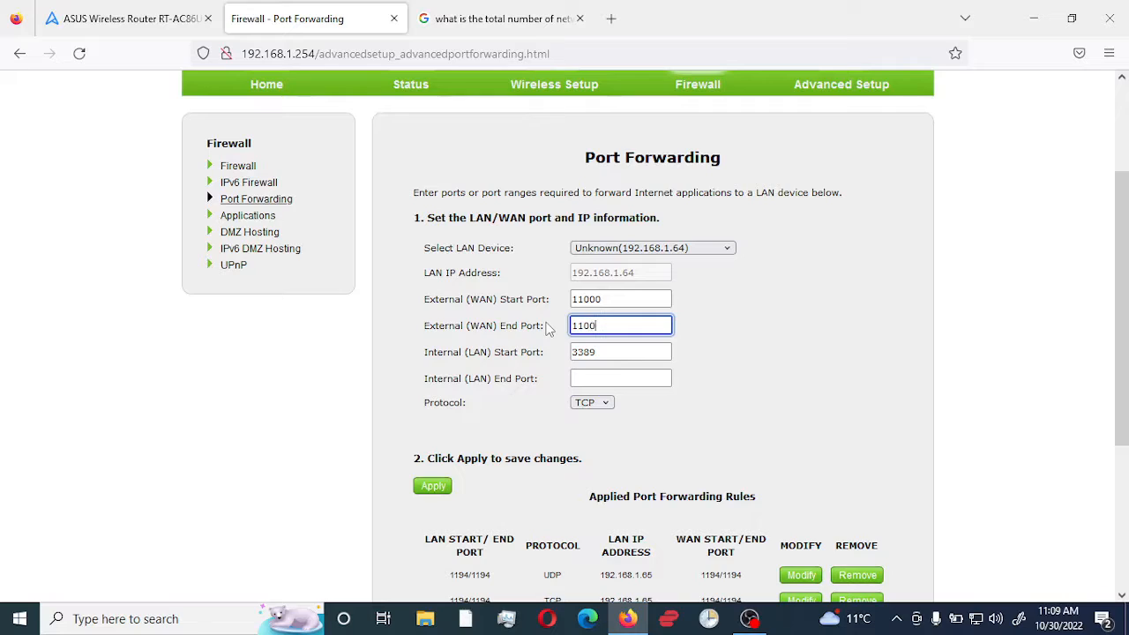
type("0")
Set the internal (LAN) end port to 3389 and the protocol to UDP, apply the rule and check it in the list.
key("Tab")
key("Tab")
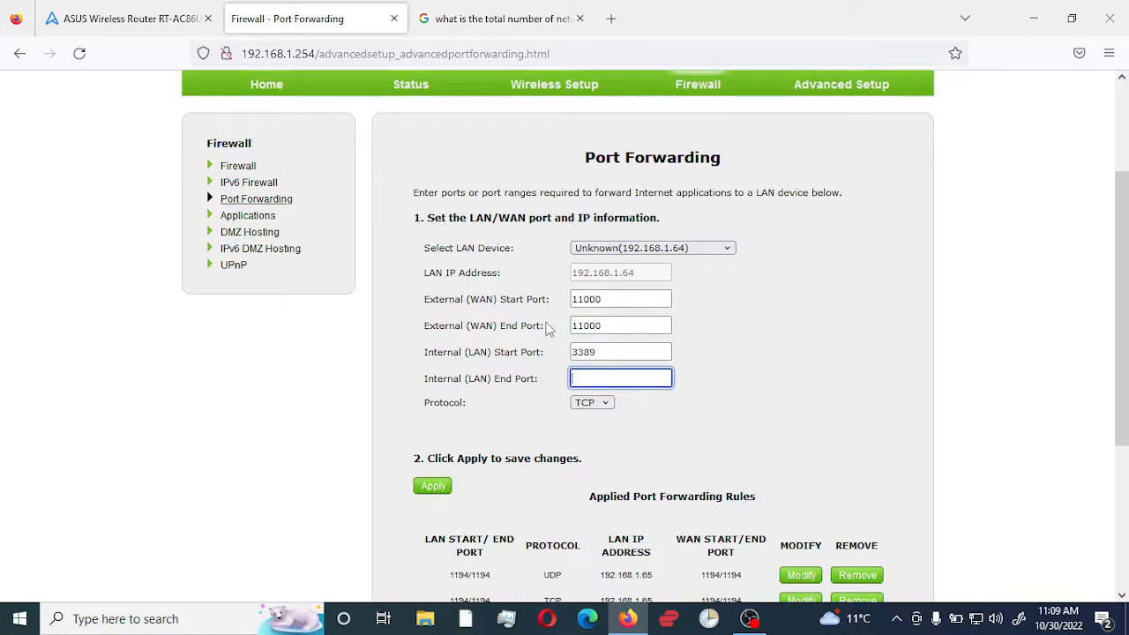
type("3389")
left_click(590, 402)
left_click(595, 437)
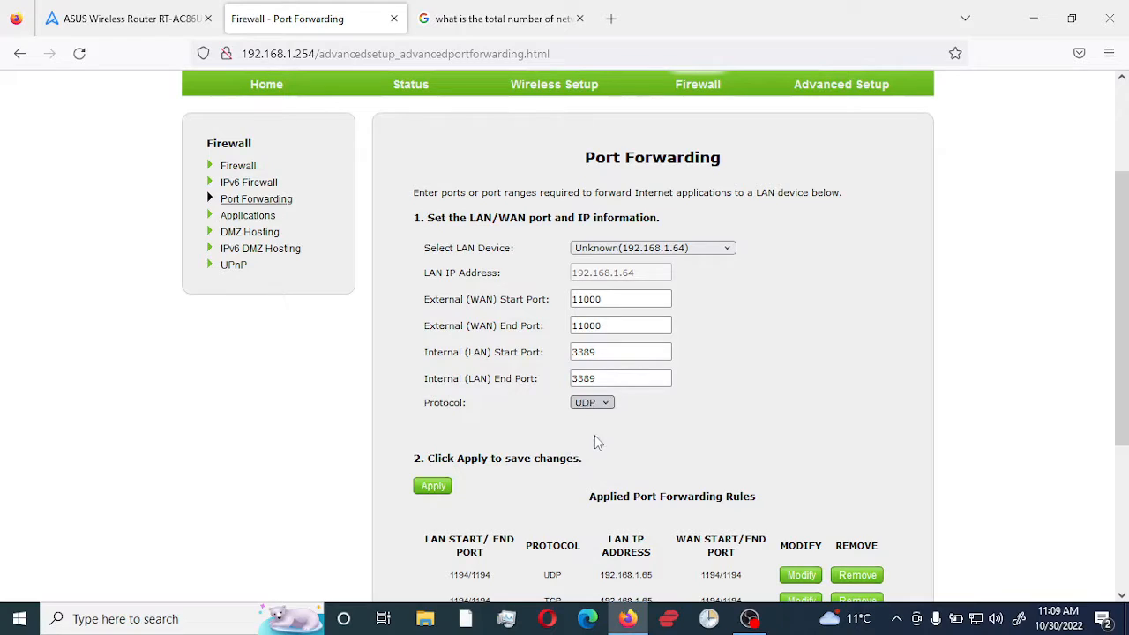
left_click(432, 490)
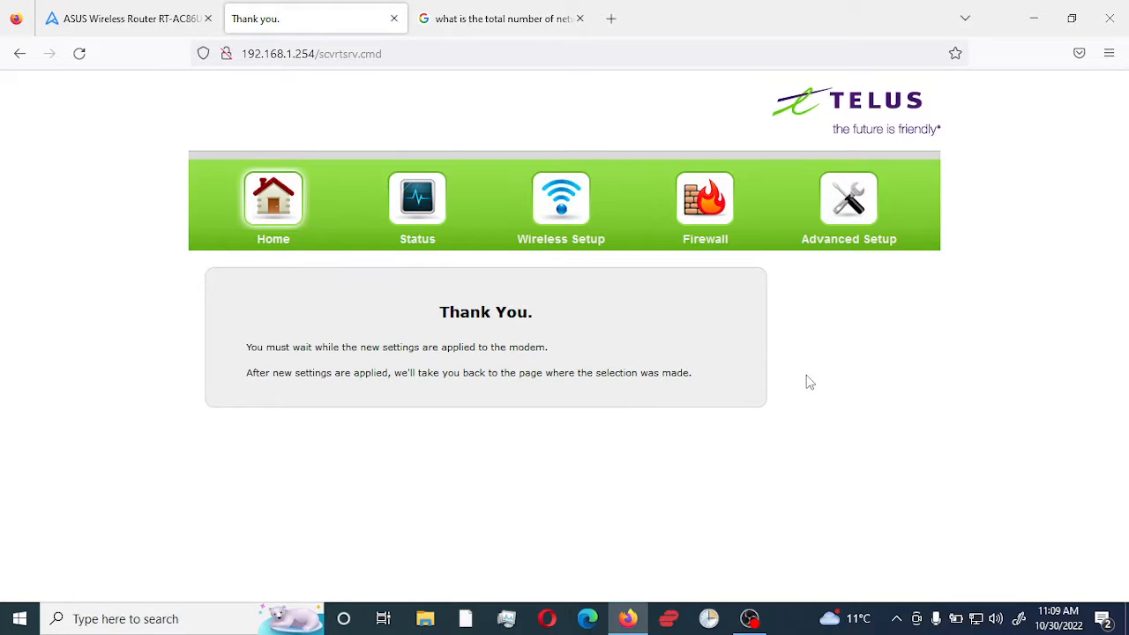
scroll(828, 384, "down", 5)
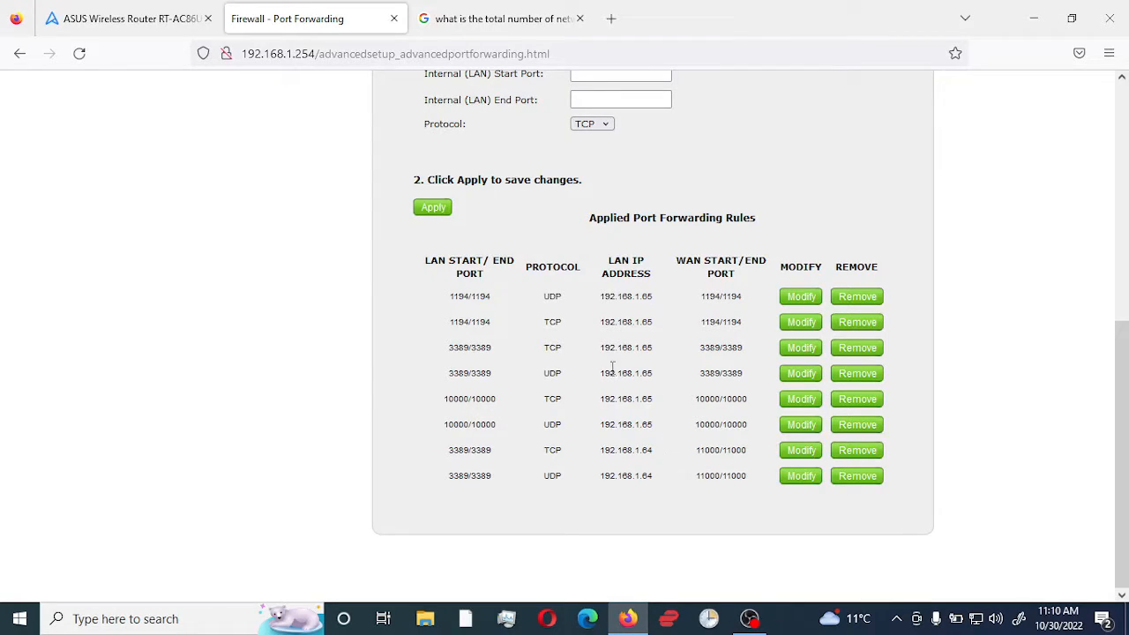
Switch to the ASUS router's admin page, open the LAN's DHCP Server settings and look through them.
left_click(148, 22)
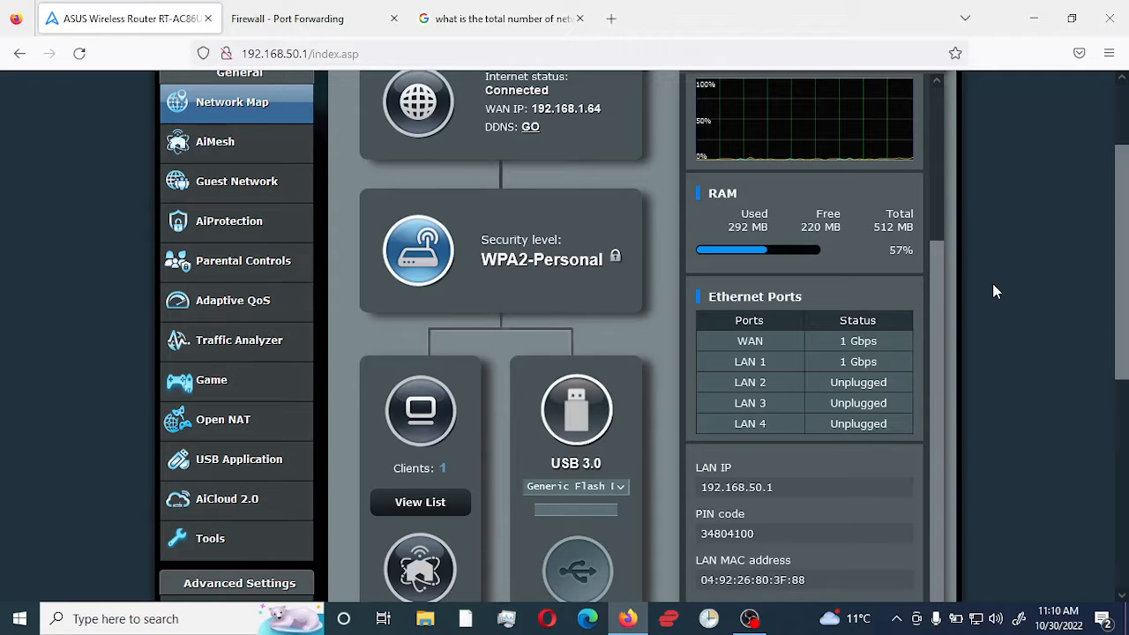
scroll(992, 285, "down", 2)
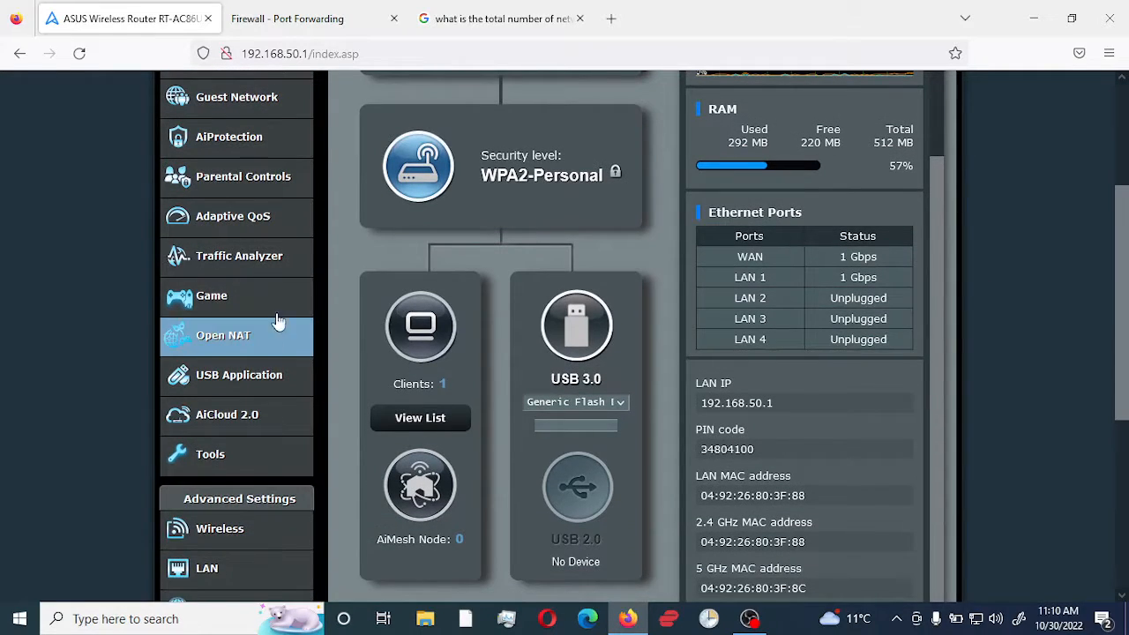
scroll(152, 364, "down", 3)
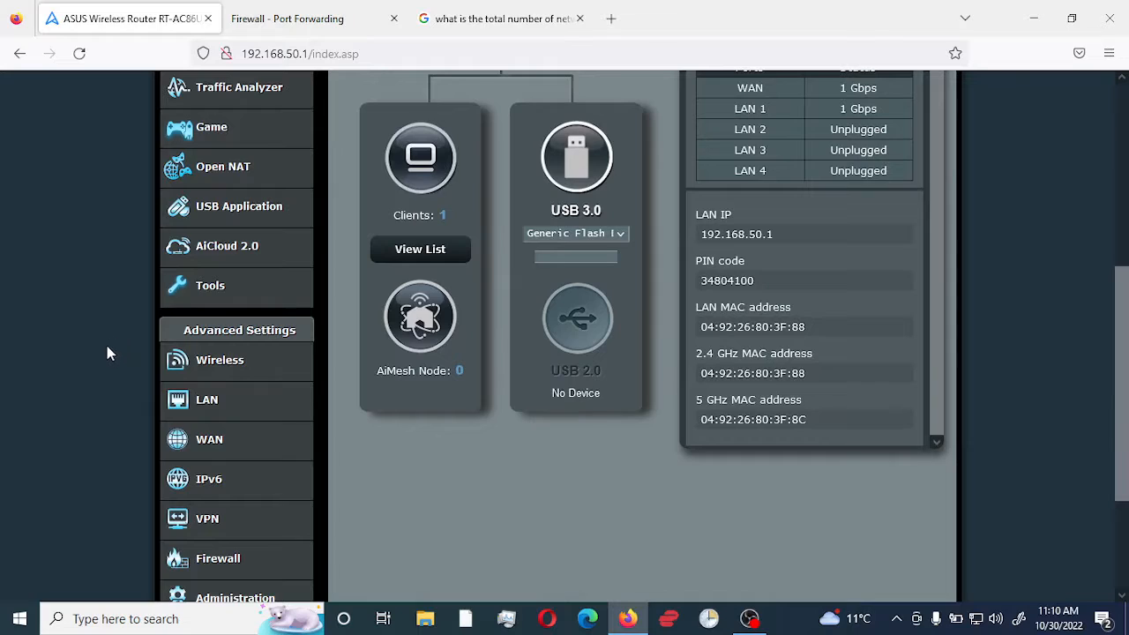
left_click(215, 408)
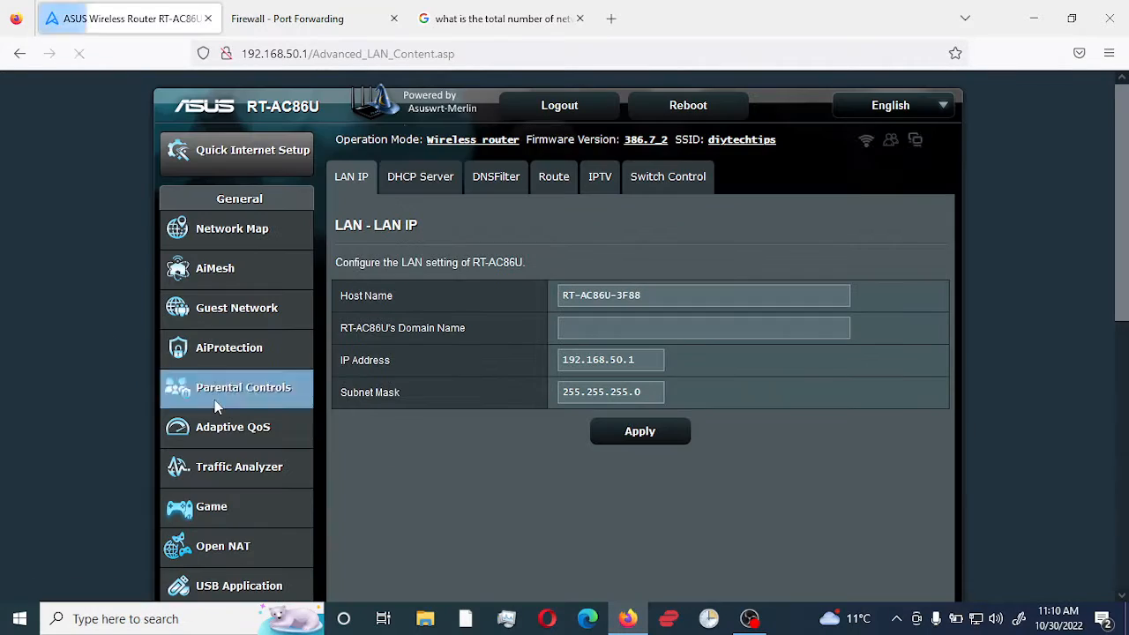
left_click(427, 181)
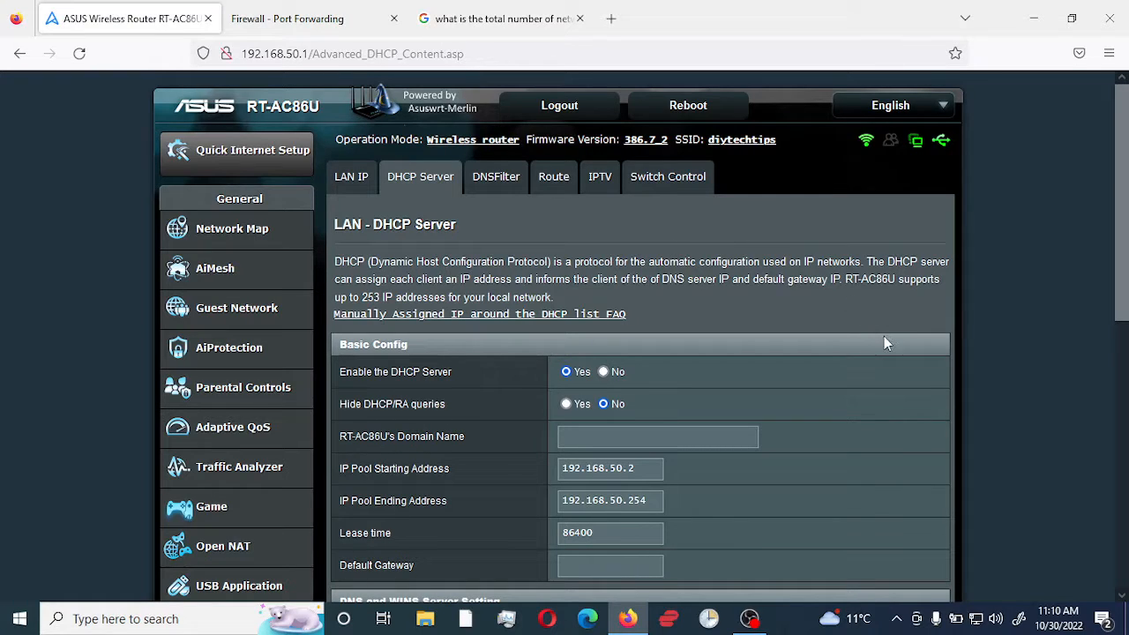
scroll(891, 342, "down", 5)
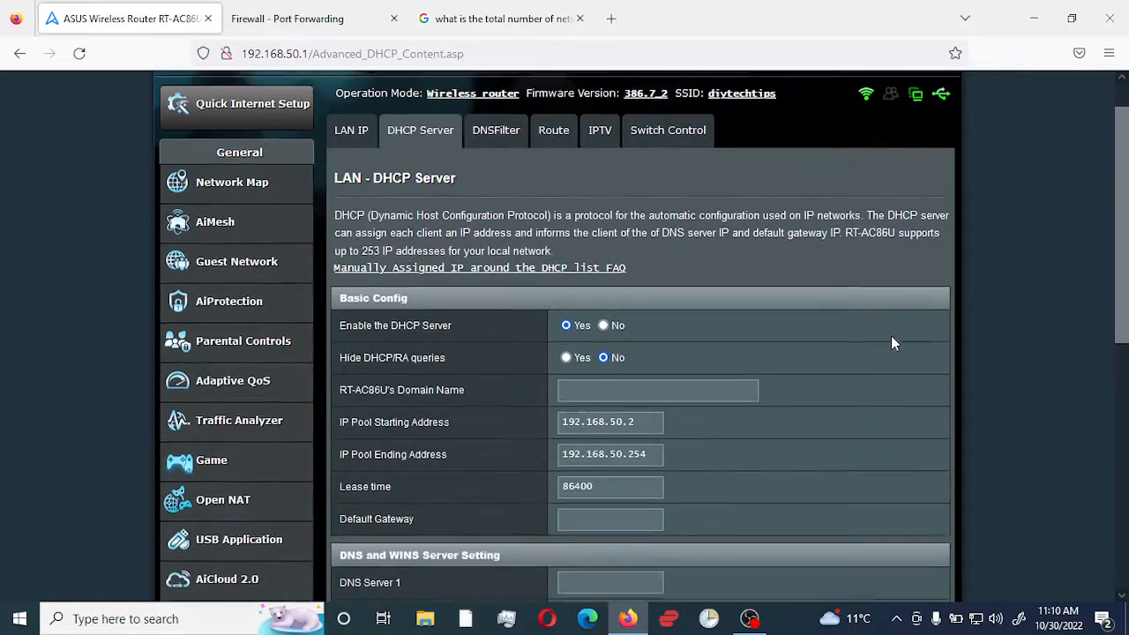
scroll(891, 342, "up", 2)
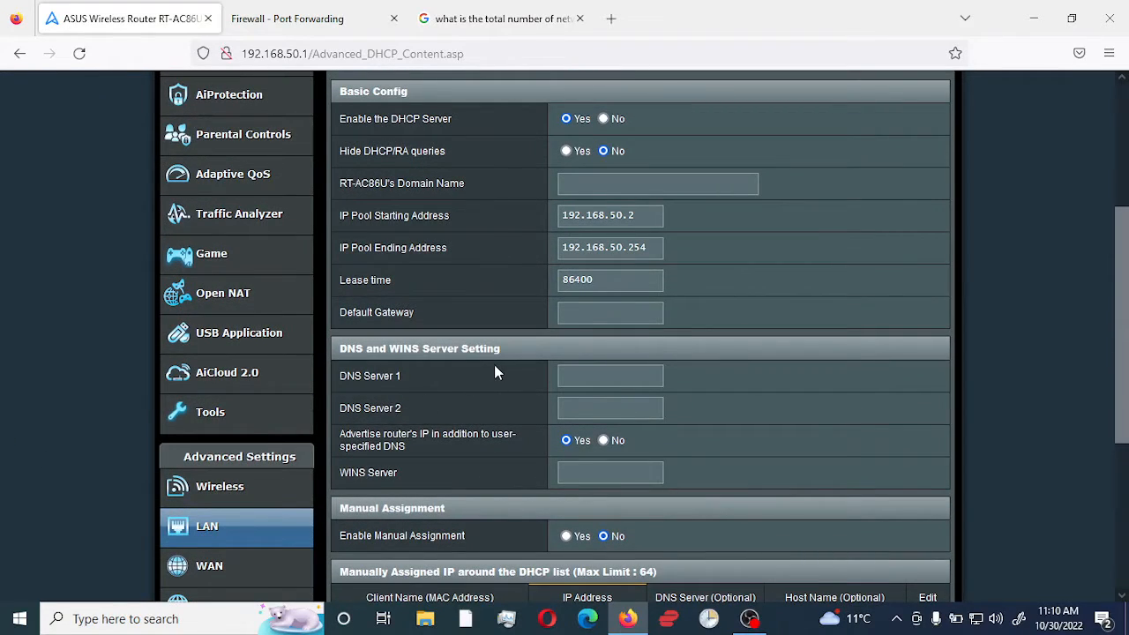
scroll(498, 361, "up", 3)
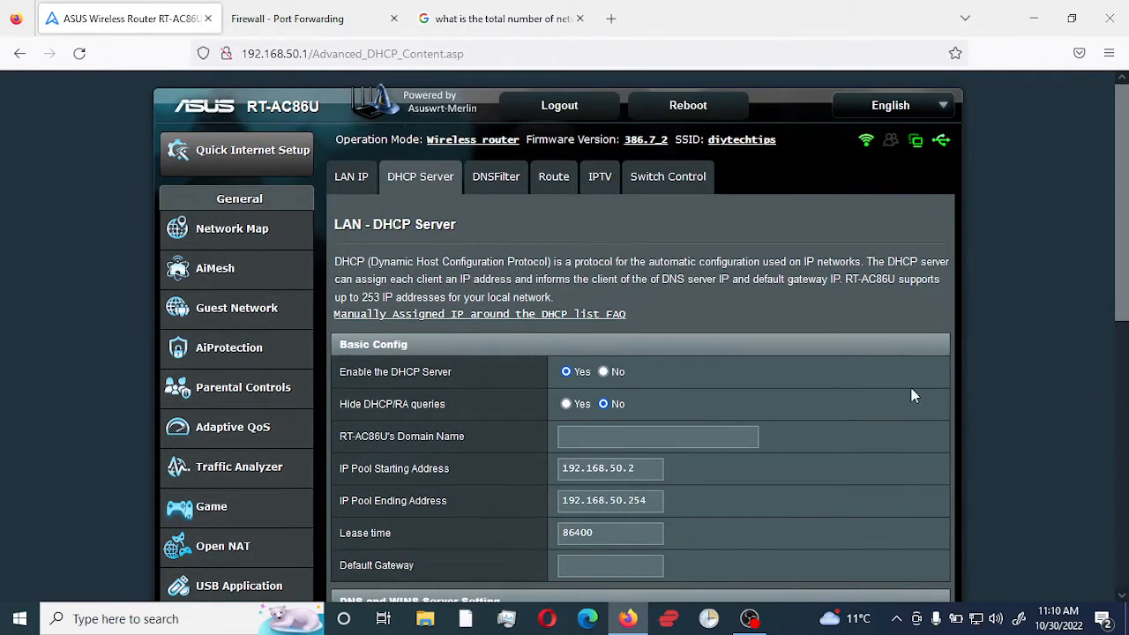
Manually assign 192.168.50.47 to the connected laptop with host name LAPTOP, apply the DHCP settings and review them.
scroll(987, 415, "down", 6)
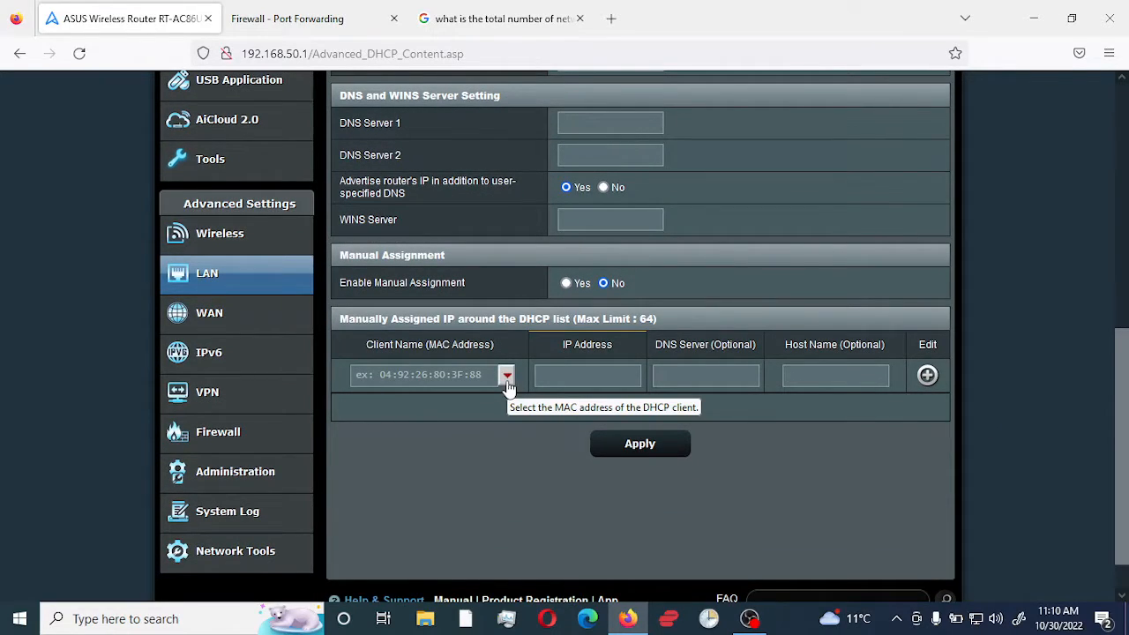
left_click(507, 376)
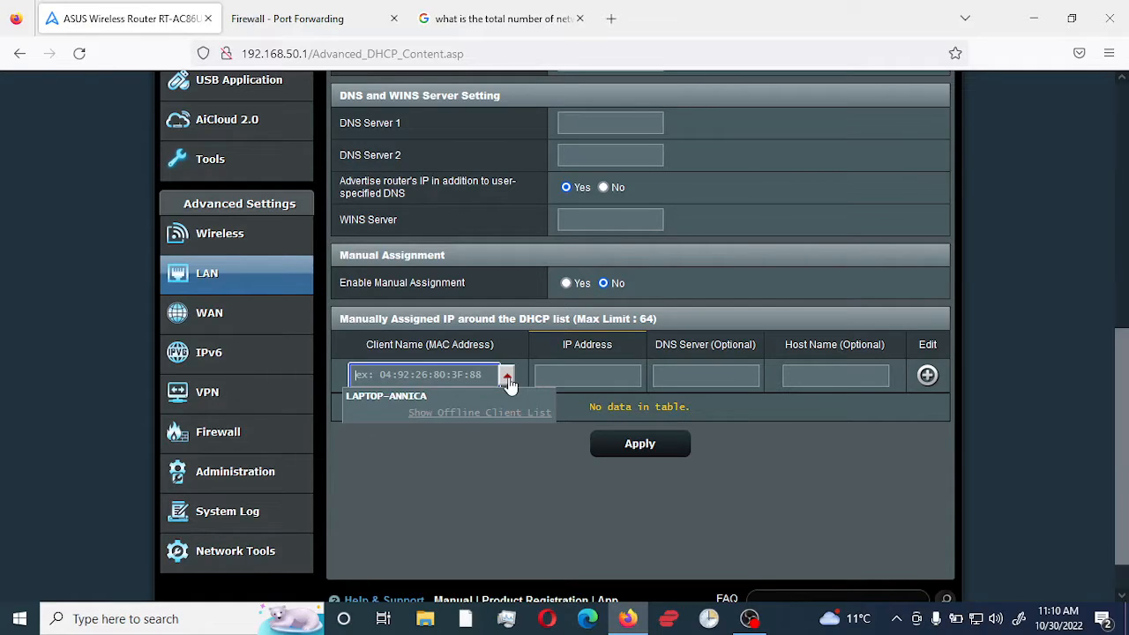
left_click(411, 396)
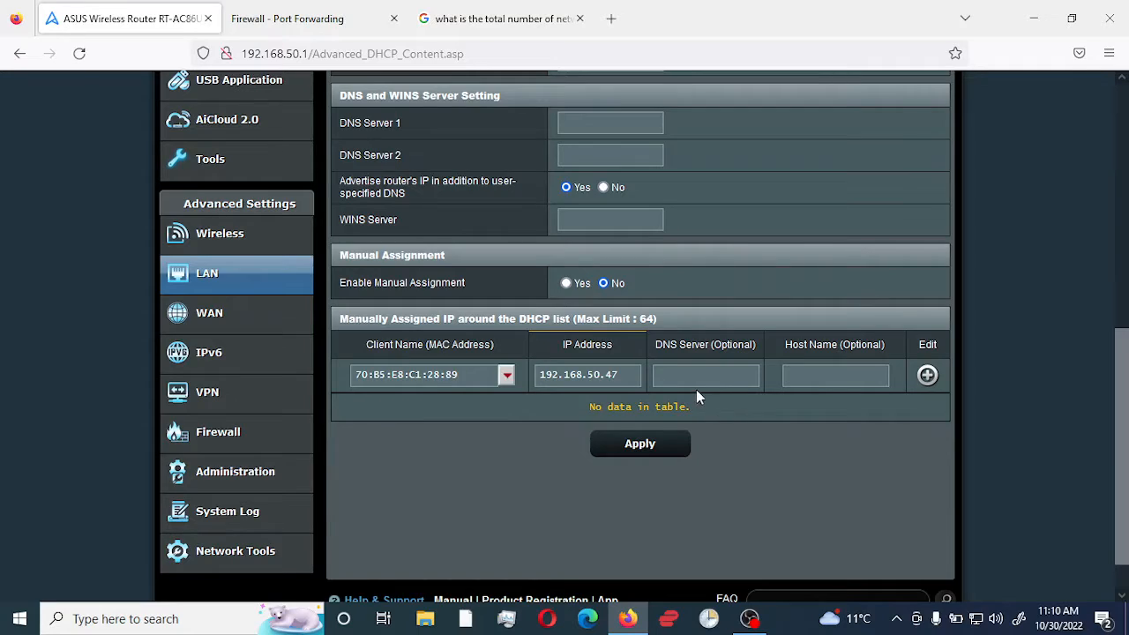
left_click(816, 376)
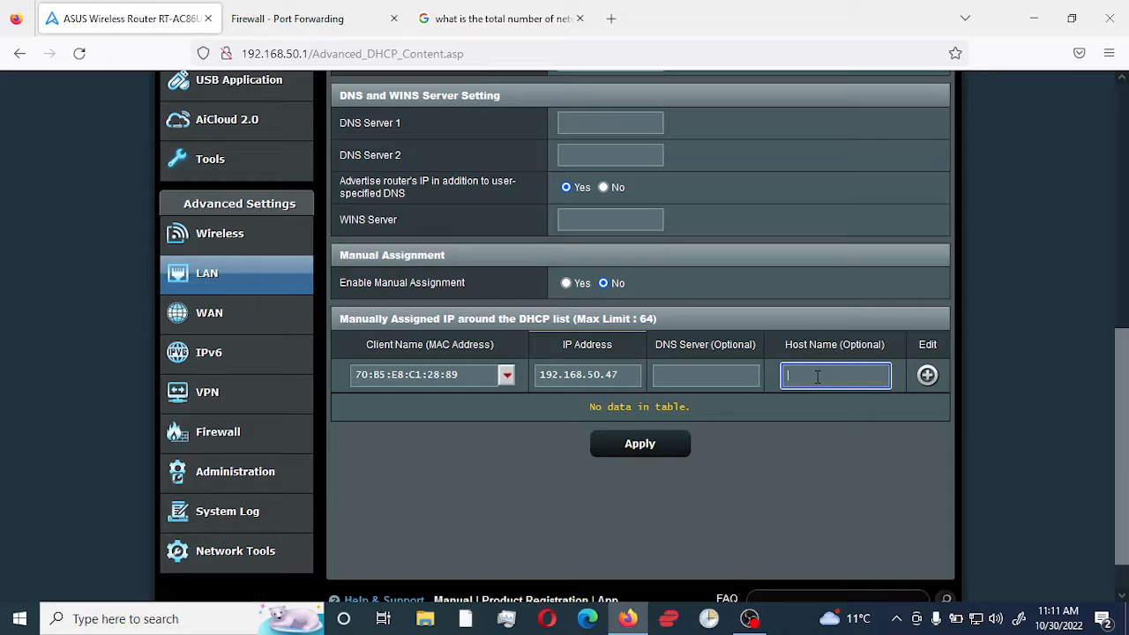
type("LAPTOP")
left_click(928, 378)
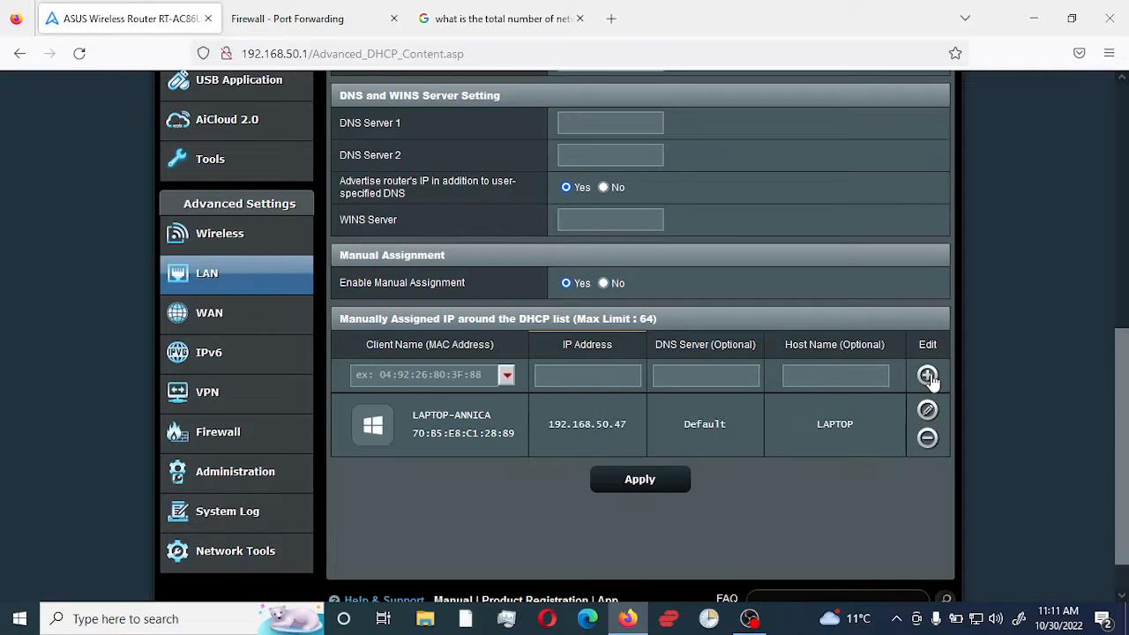
left_click(645, 482)
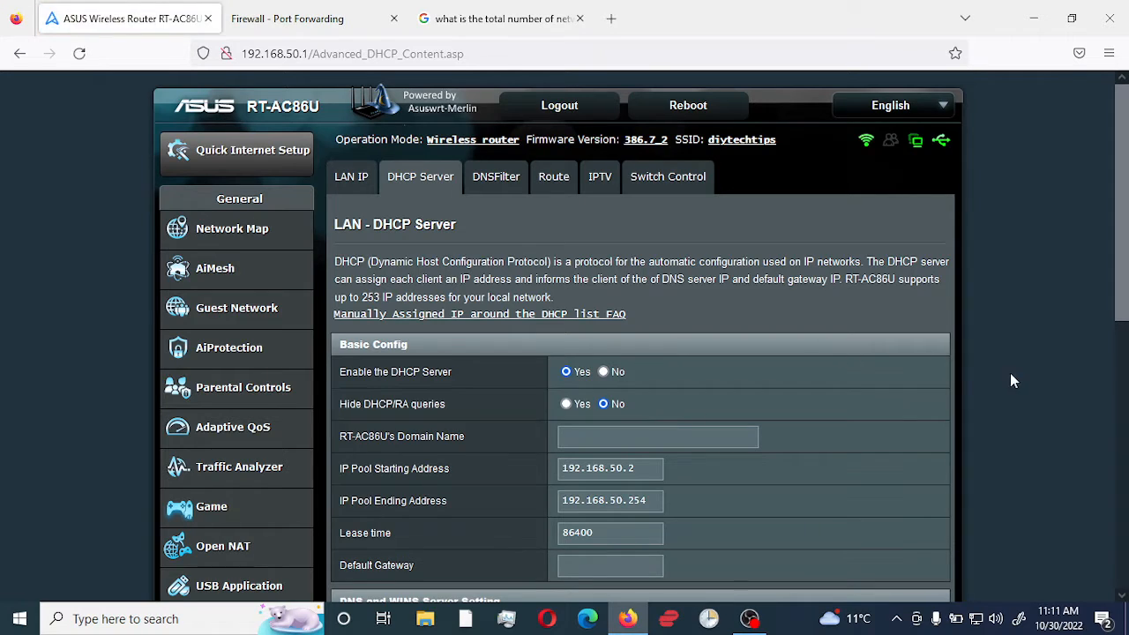
scroll(1041, 373, "down", 3)
scroll(1041, 379, "down", 1)
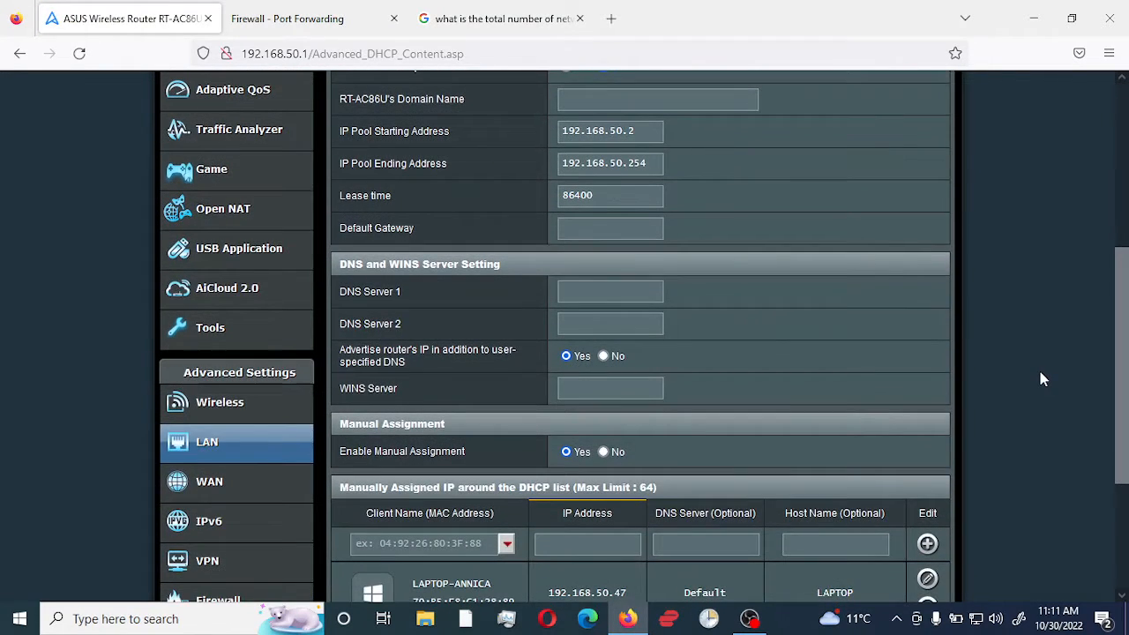
scroll(1041, 379, "up", 2)
scroll(1041, 378, "down", 1)
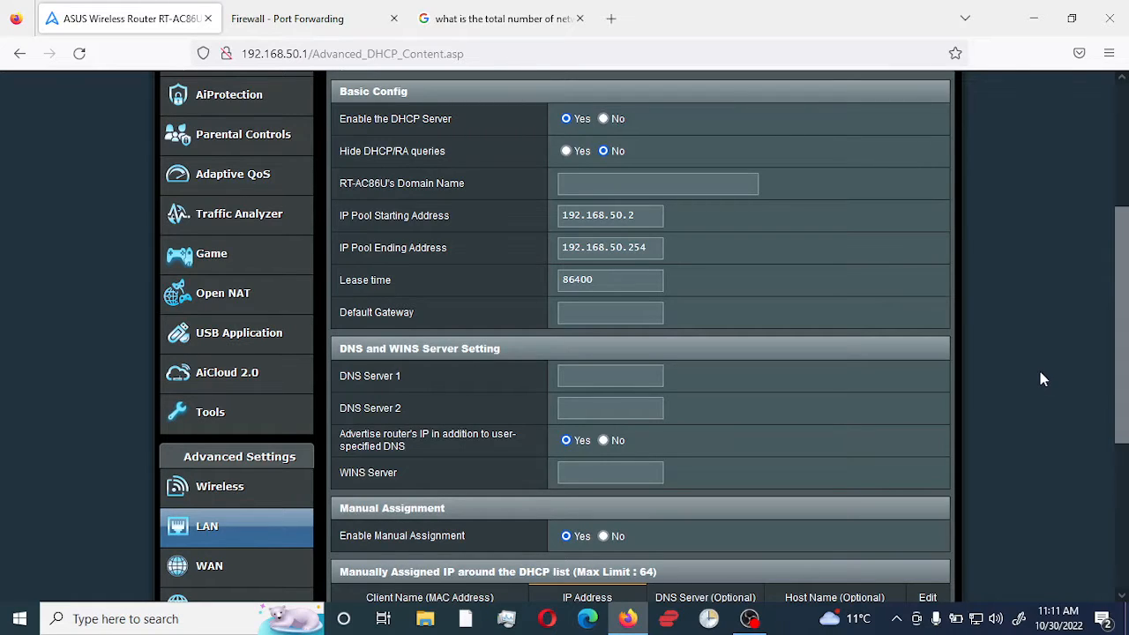
Open the WAN's Virtual Server / Port Forwarding settings and start a new port forwarding profile.
scroll(1040, 372, "down", 2)
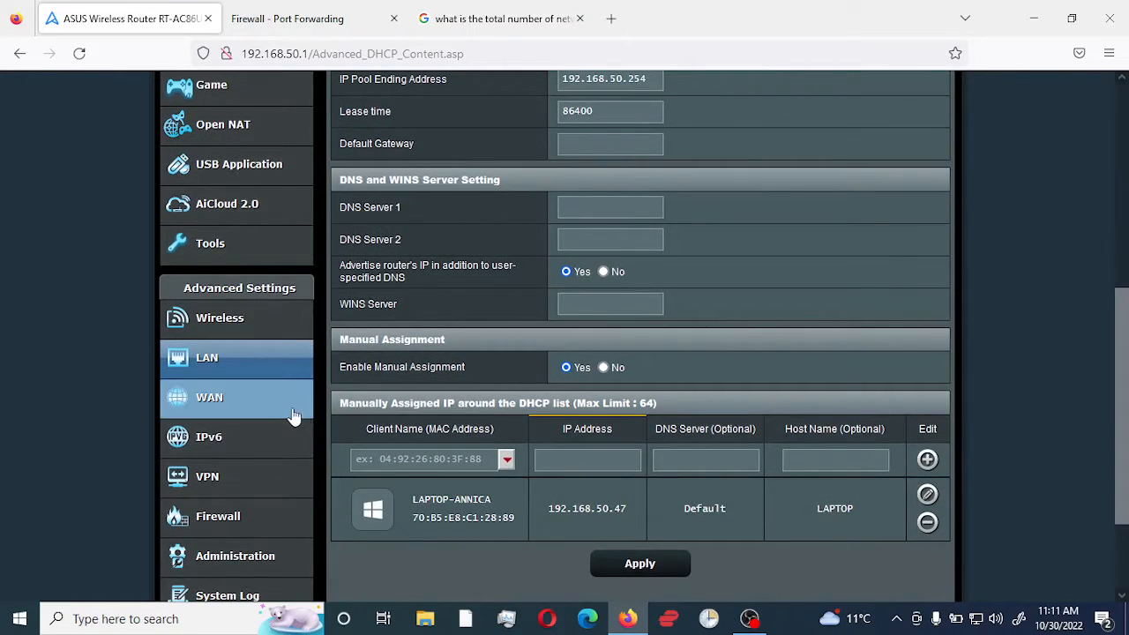
left_click(209, 402)
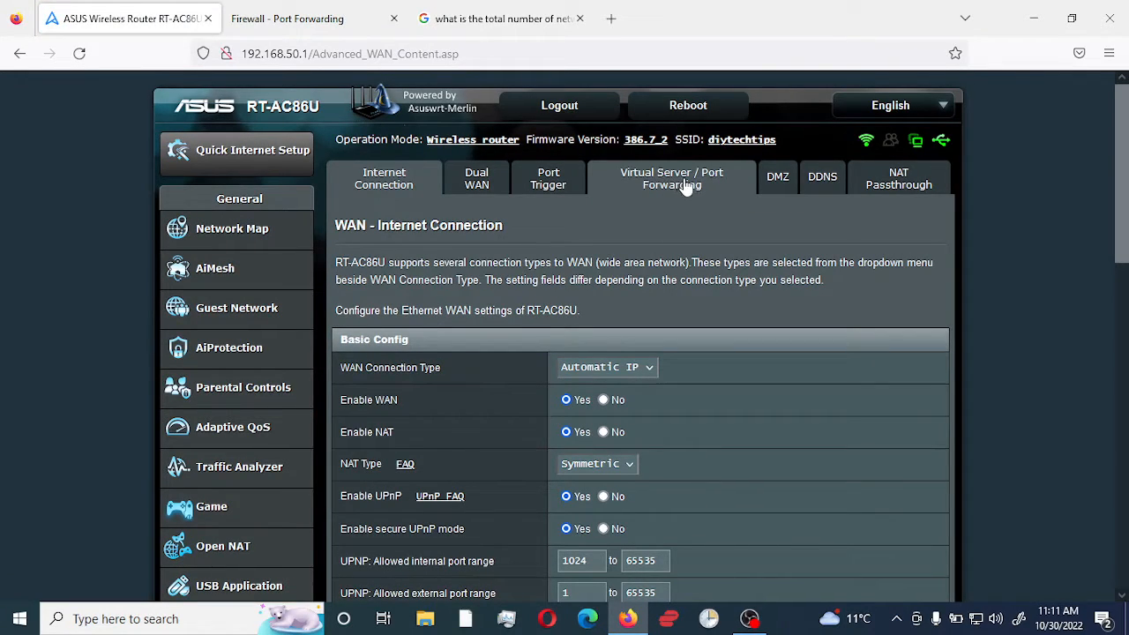
left_click(684, 180)
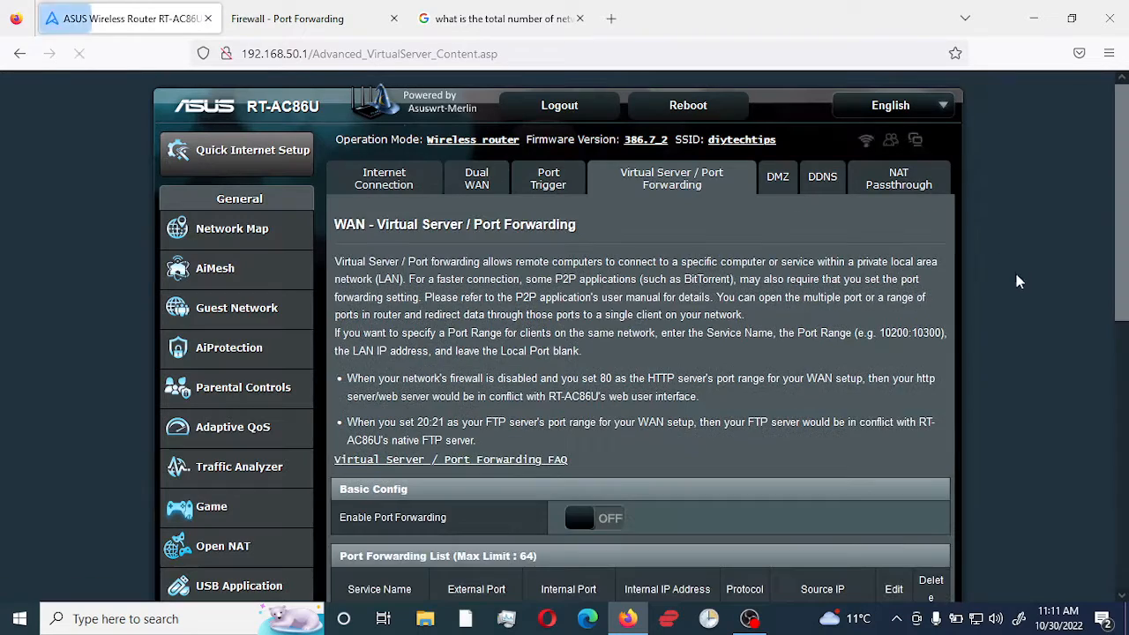
scroll(1026, 361, "down", 3)
scroll(1026, 361, "down", 1)
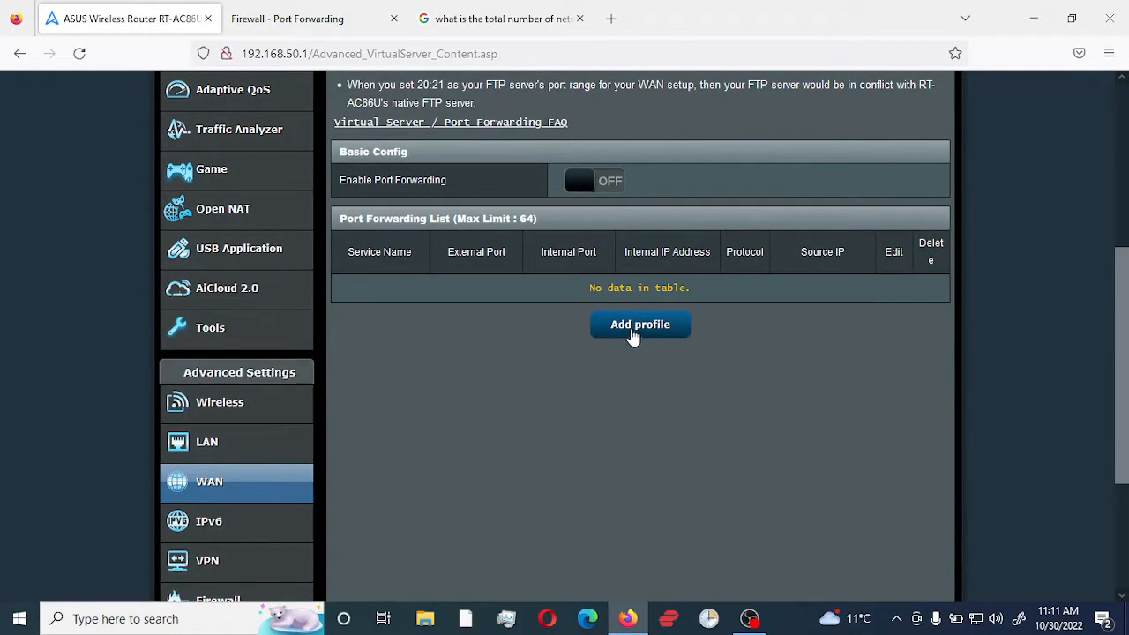
left_click(638, 326)
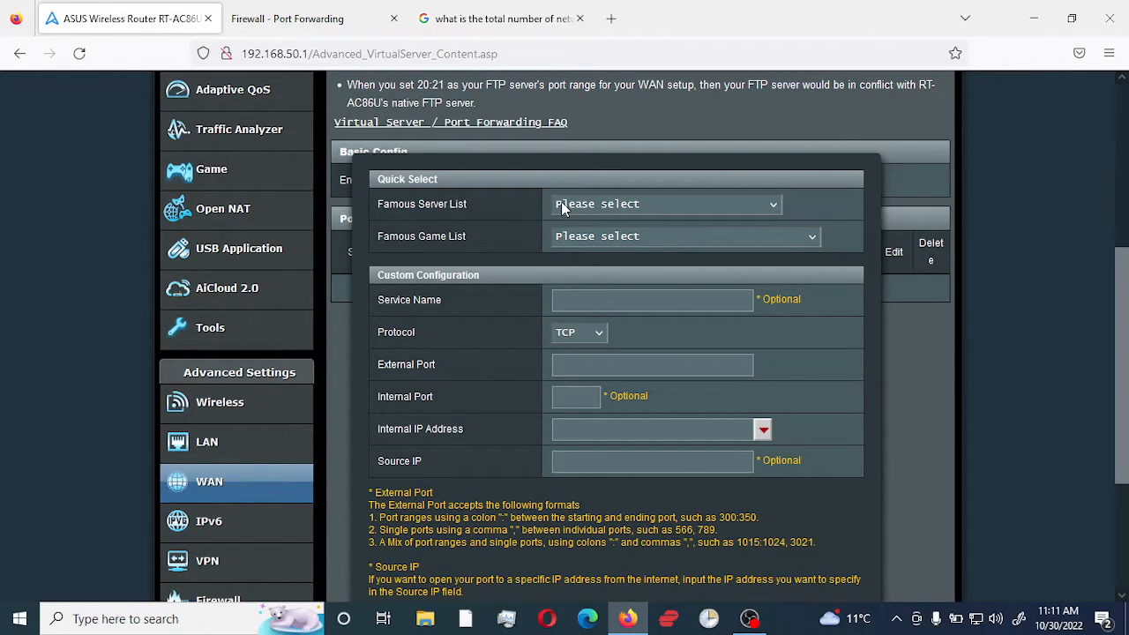
Look through the presets in the Famous Server List and the Famous Game List, leaving both unselected.
left_click(772, 207)
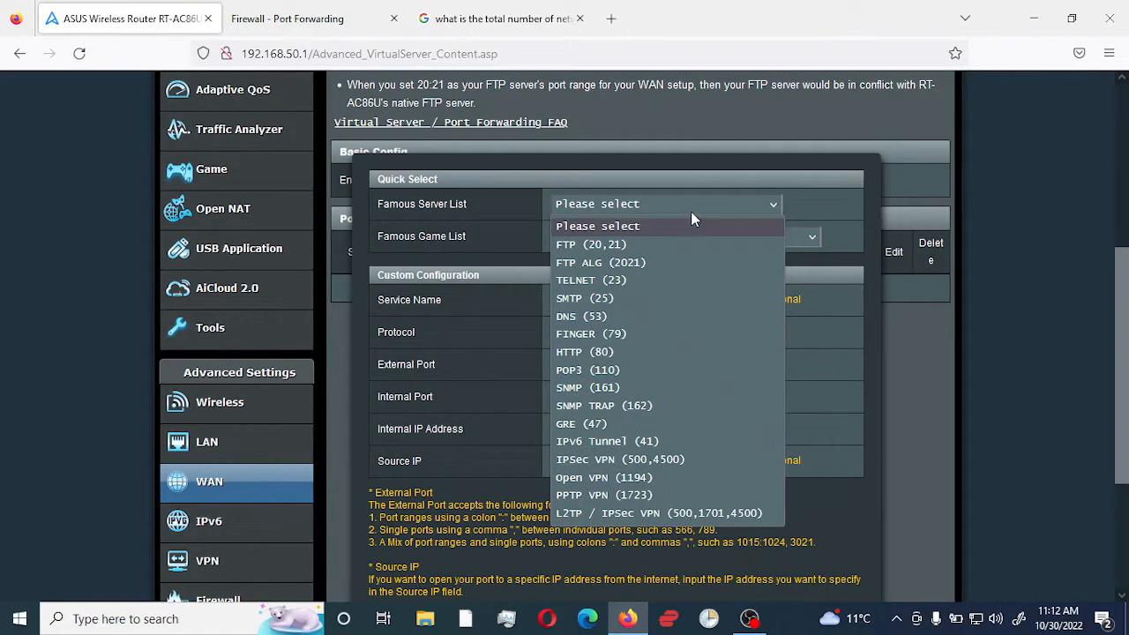
left_click(831, 204)
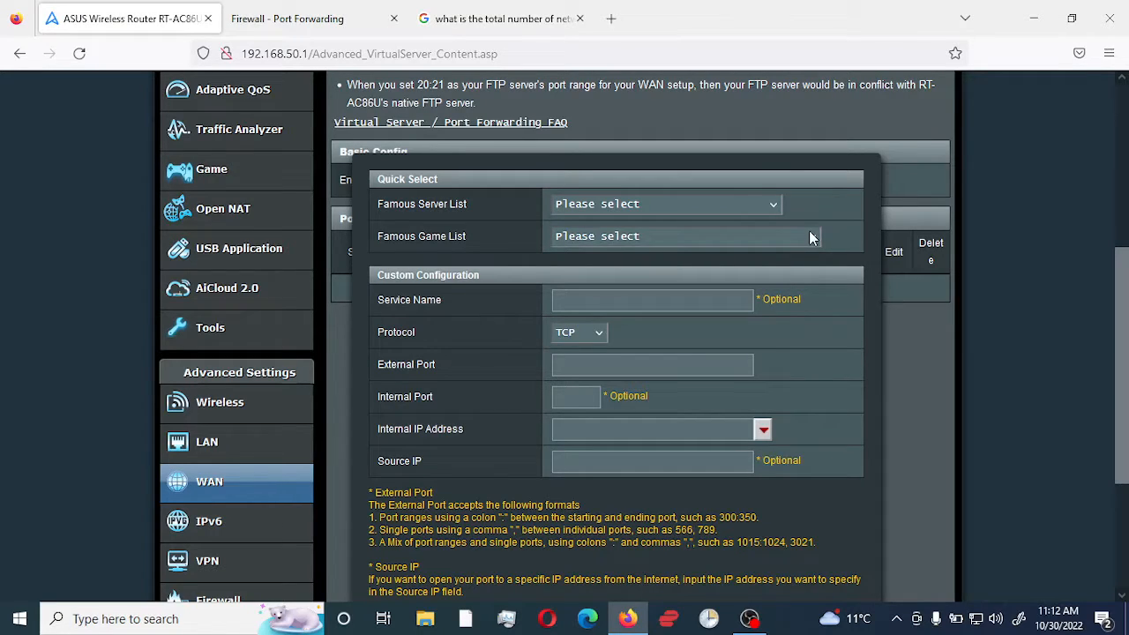
left_click(812, 236)
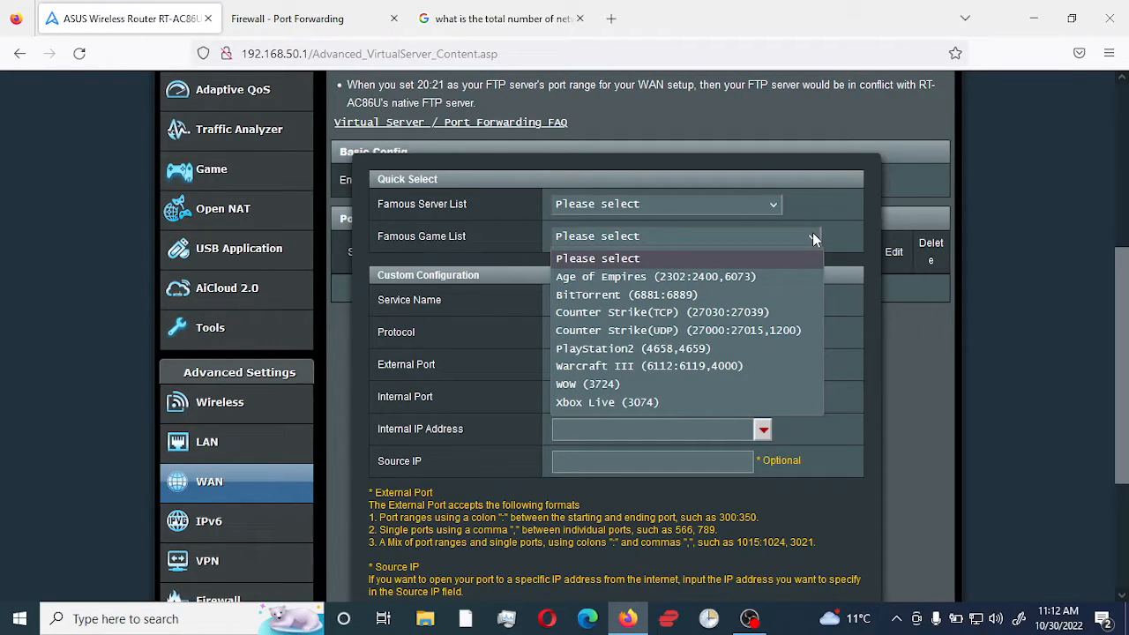
left_click(812, 238)
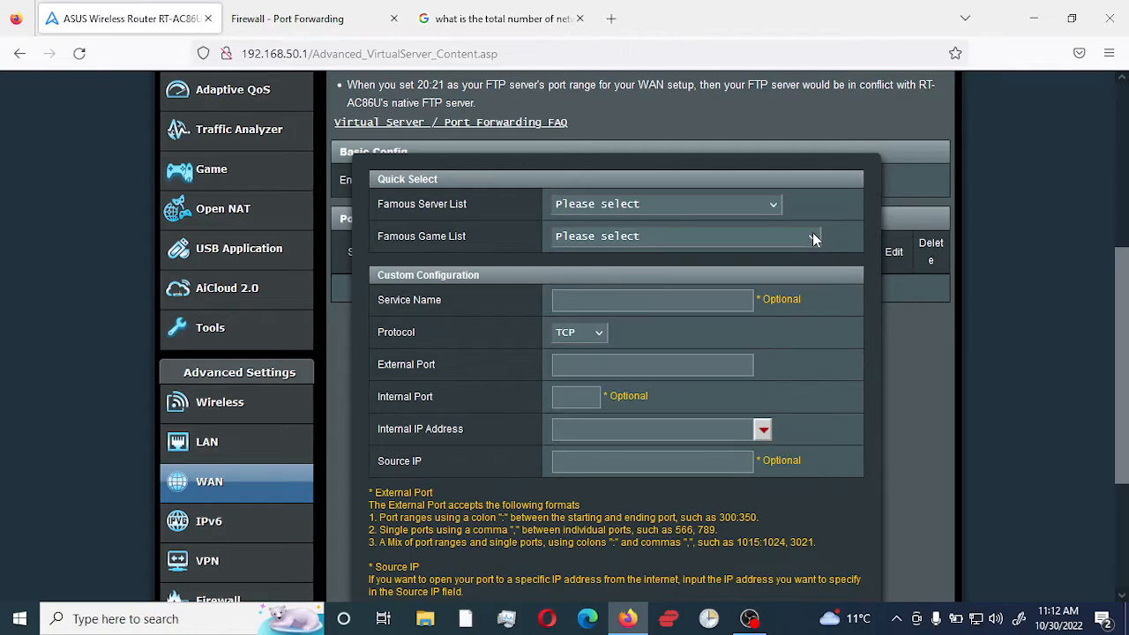
Name the new port forwarding profile's service LAPTOP_3389 and set its protocol to BOTH.
left_click(586, 301)
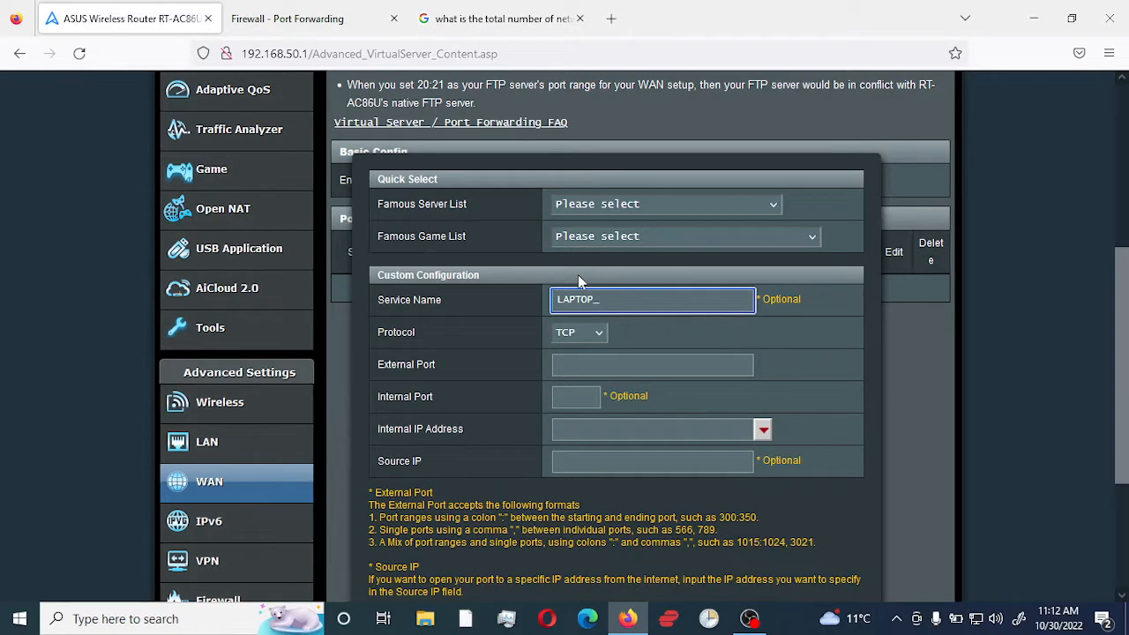
type("3389")
left_click(599, 334)
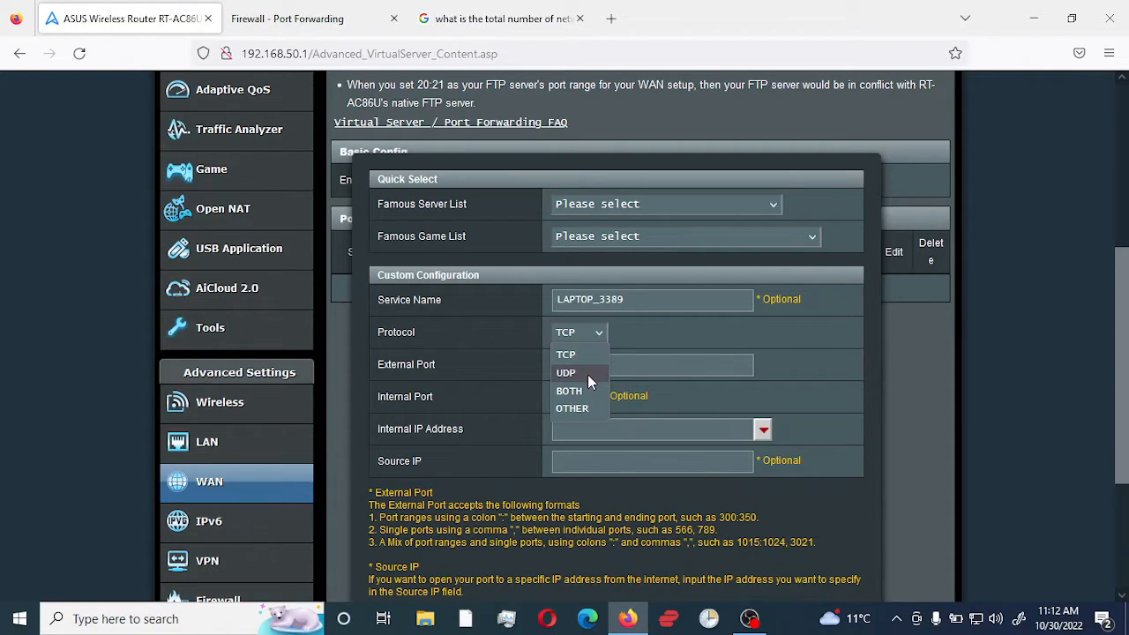
left_click(569, 390)
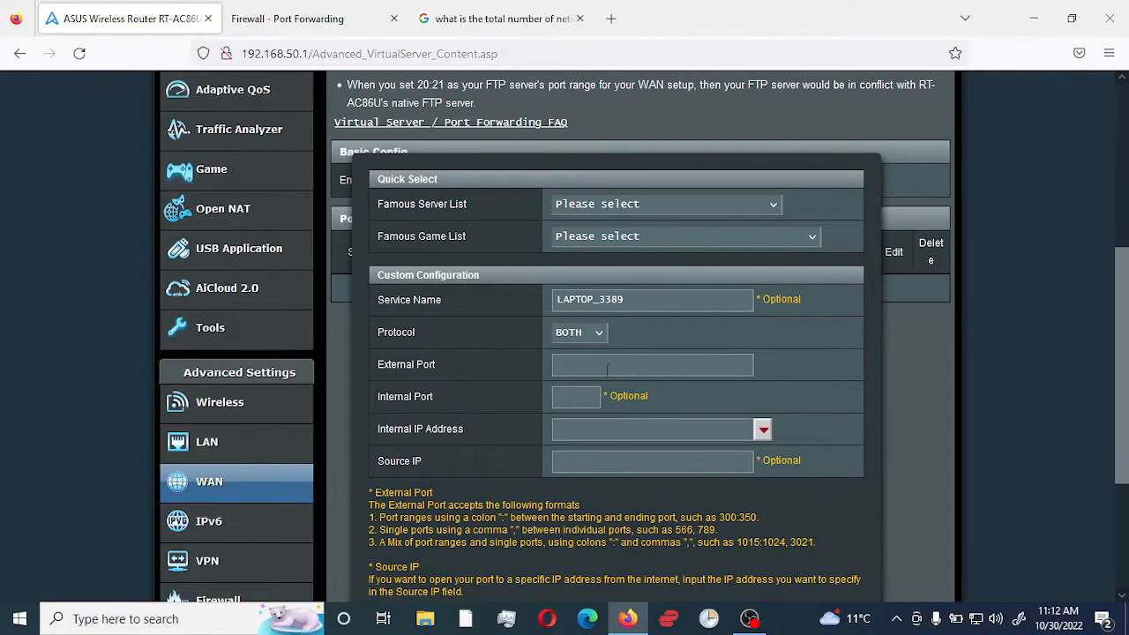
Set both the external port and the internal port of the profile to 3389.
left_click(615, 364)
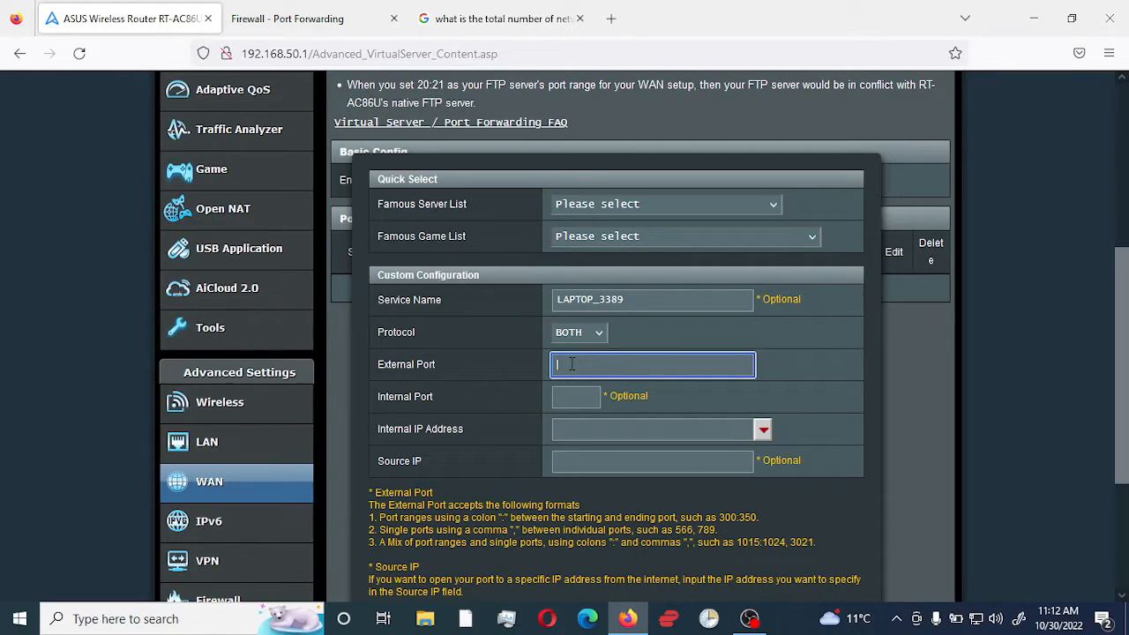
type("3389")
left_click(588, 399)
type("3389")
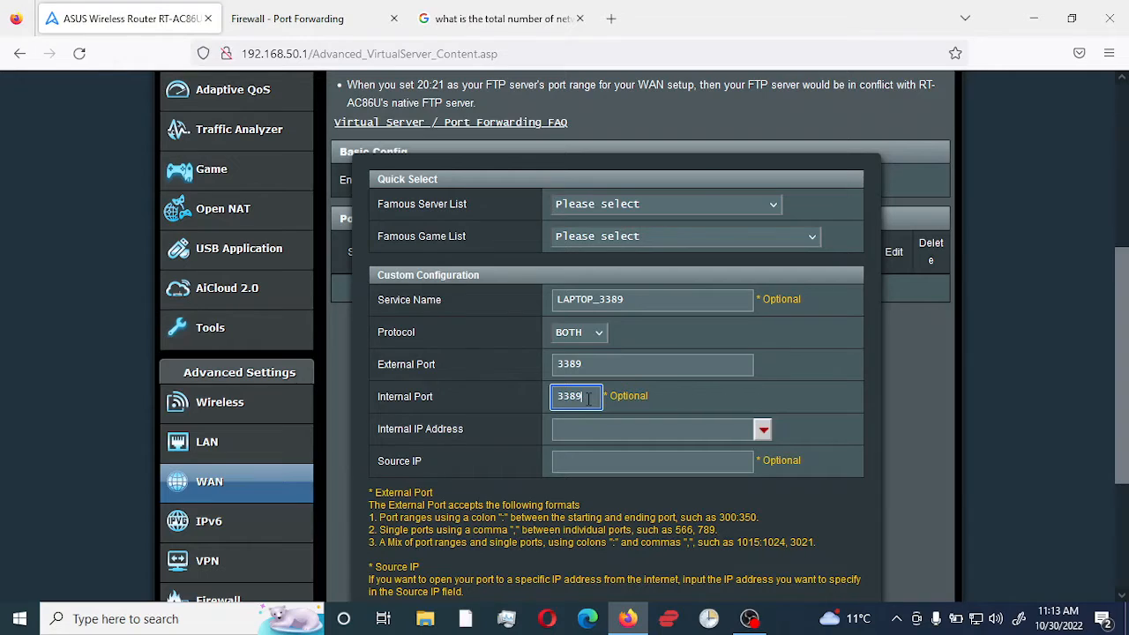
Choose the connected laptop at 192.168.50.47 as the internal IP address, leave the source IP empty and save the profile.
scroll(588, 399, "up", 2)
scroll(710, 359, "down", 3)
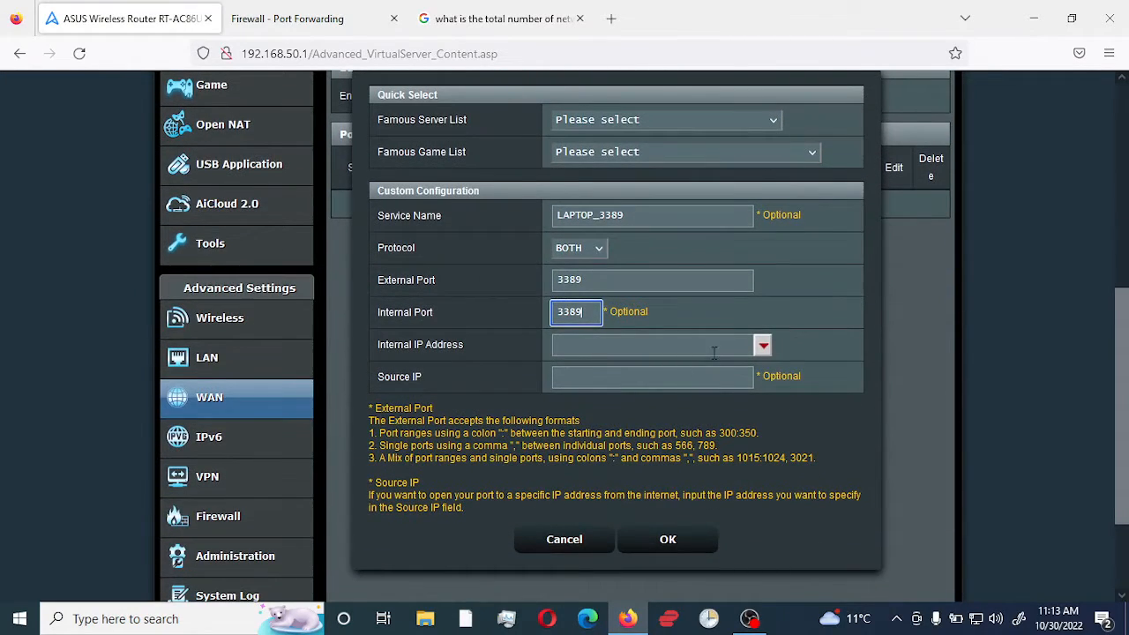
left_click(763, 348)
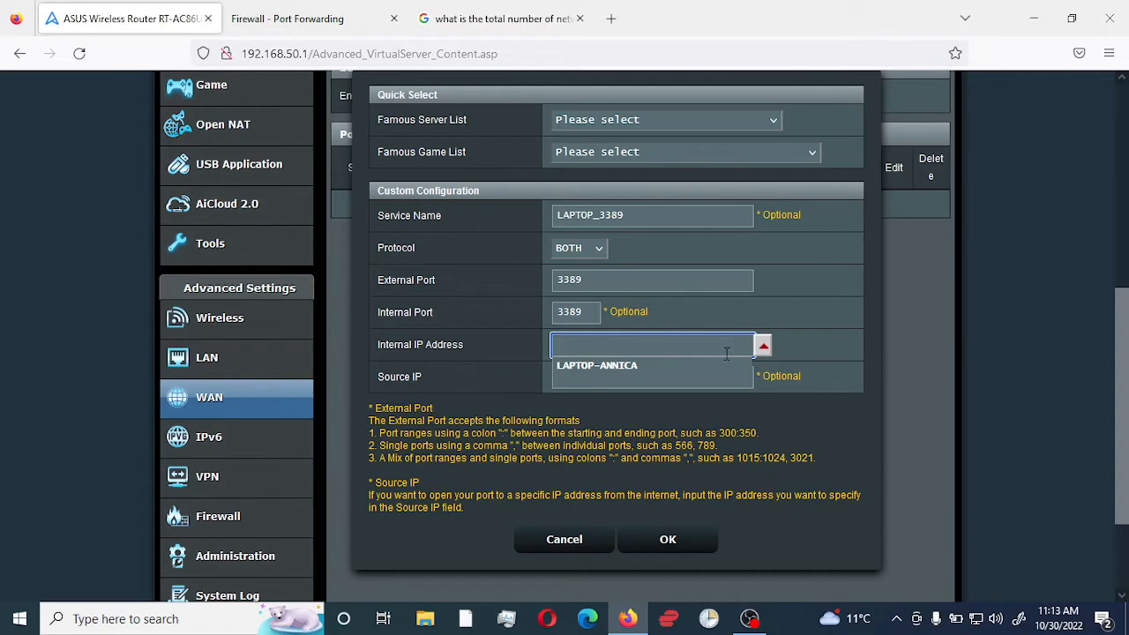
left_click(596, 365)
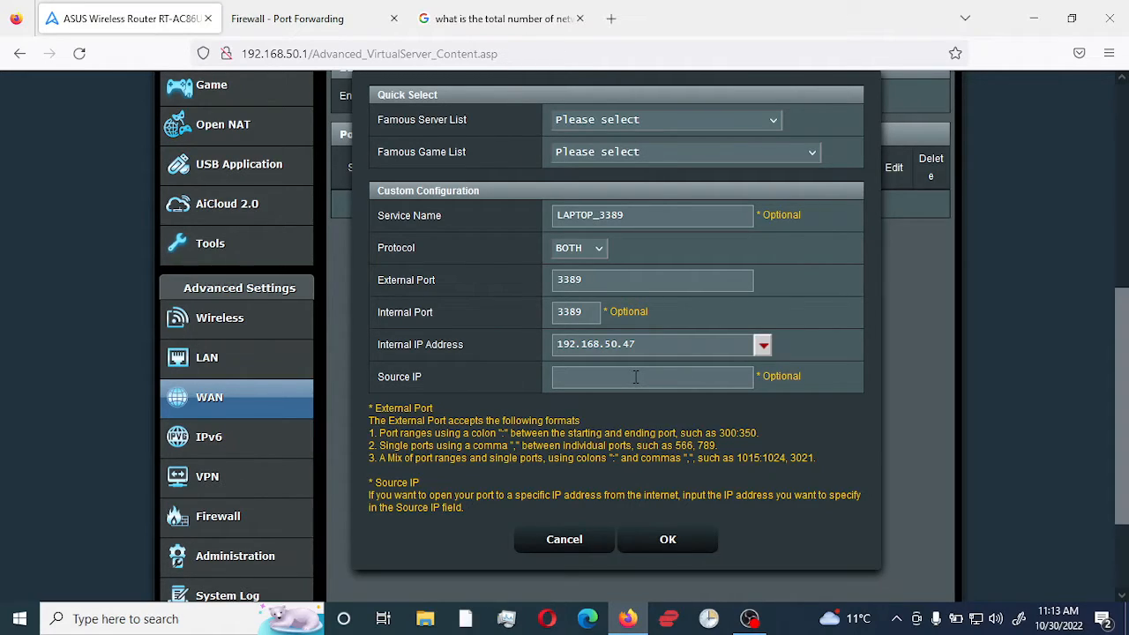
left_click(668, 539)
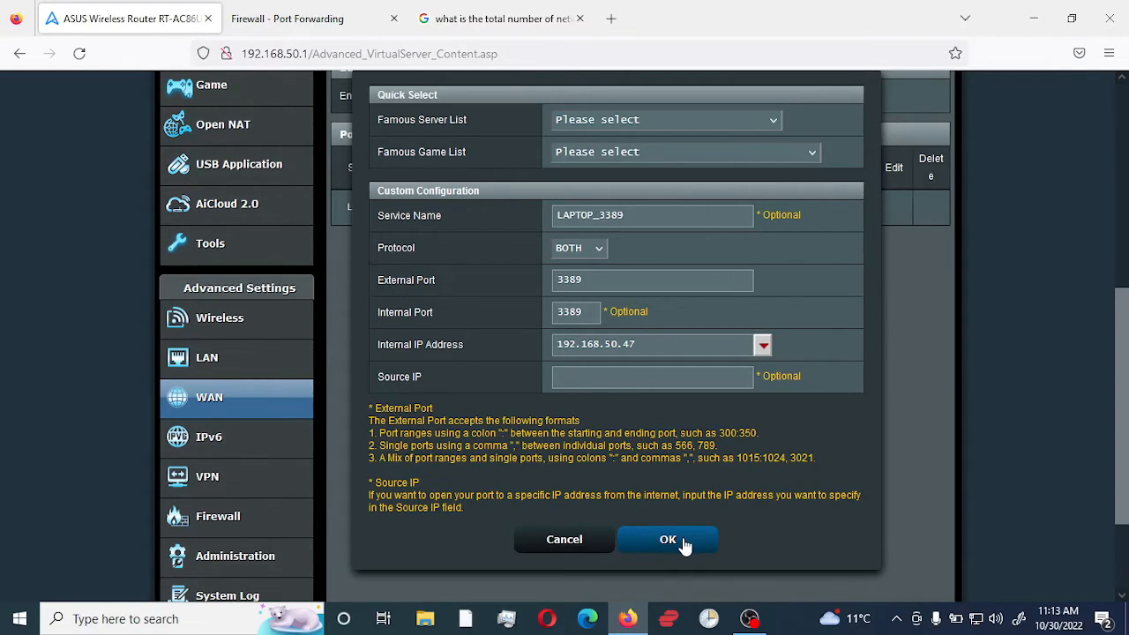
Enable port forwarding on the router and review the port forwarding list once the settings are applied.
scroll(725, 376, "up", 2)
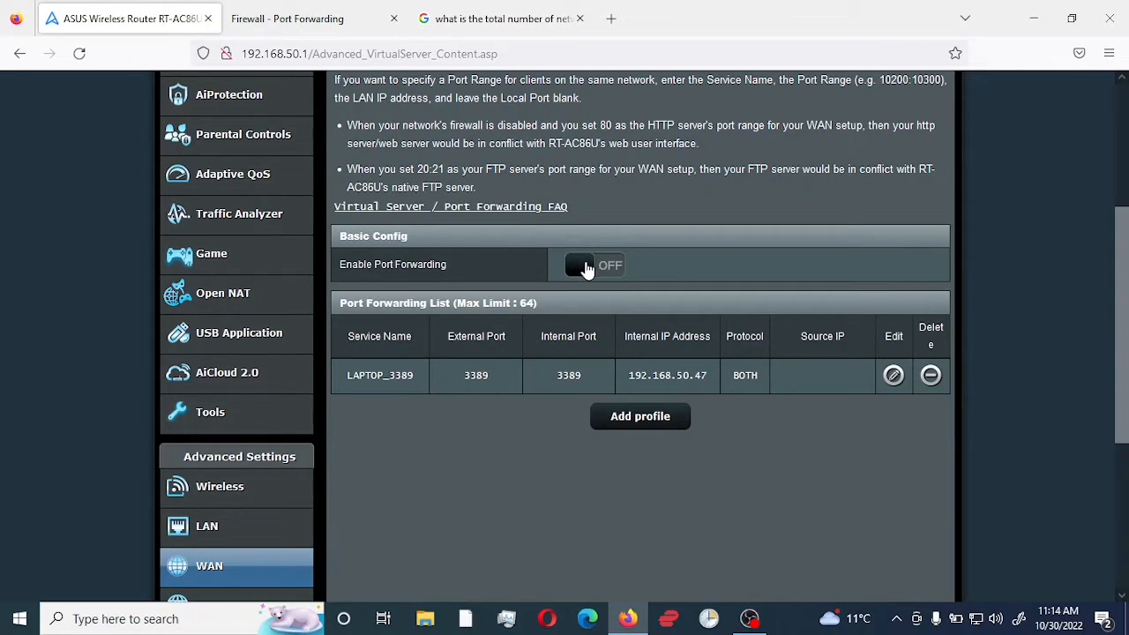
left_click(604, 269)
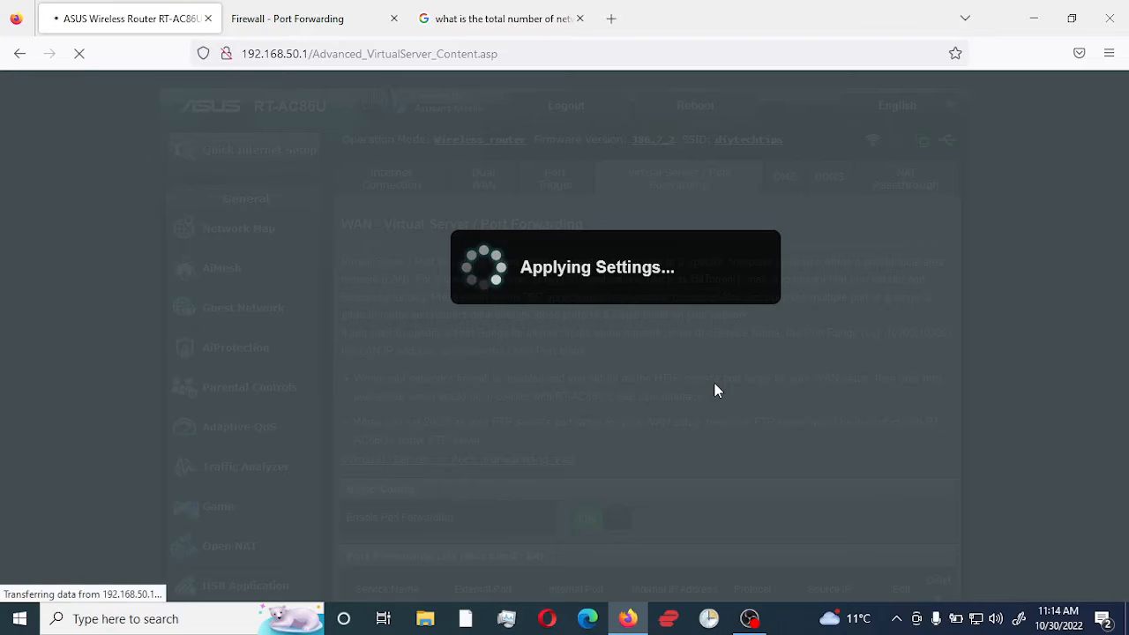
scroll(715, 332, "down", 1)
scroll(715, 333, "down", 4)
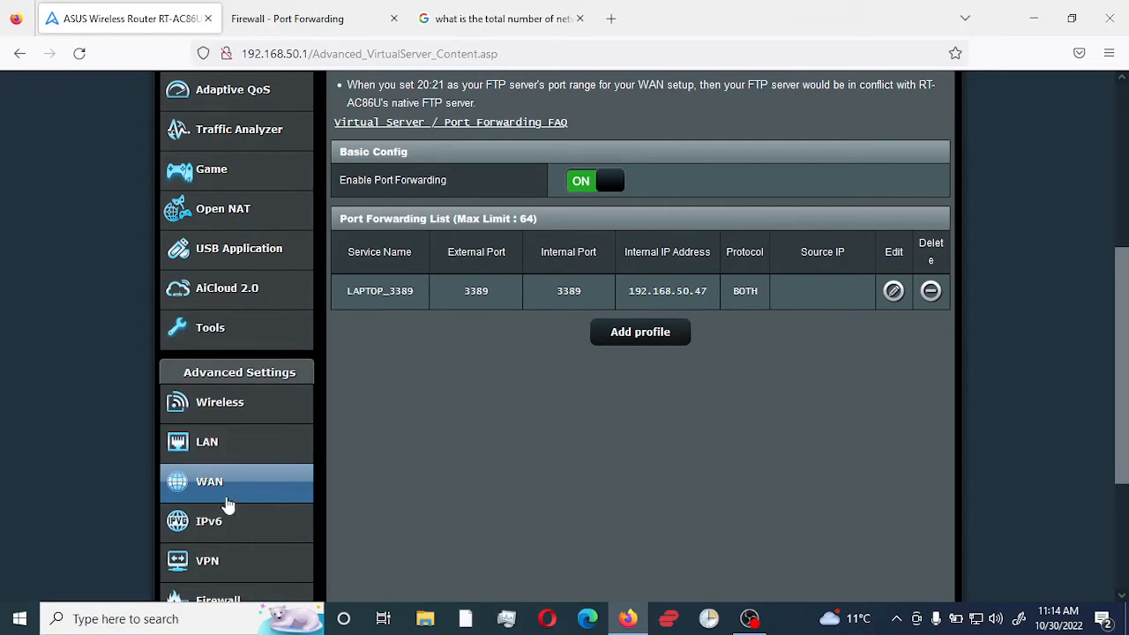
Check the LAN settings, then reopen the WAN's Virtual Server / Port Forwarding settings and review the LAPTOP_3389 rule.
left_click(209, 448)
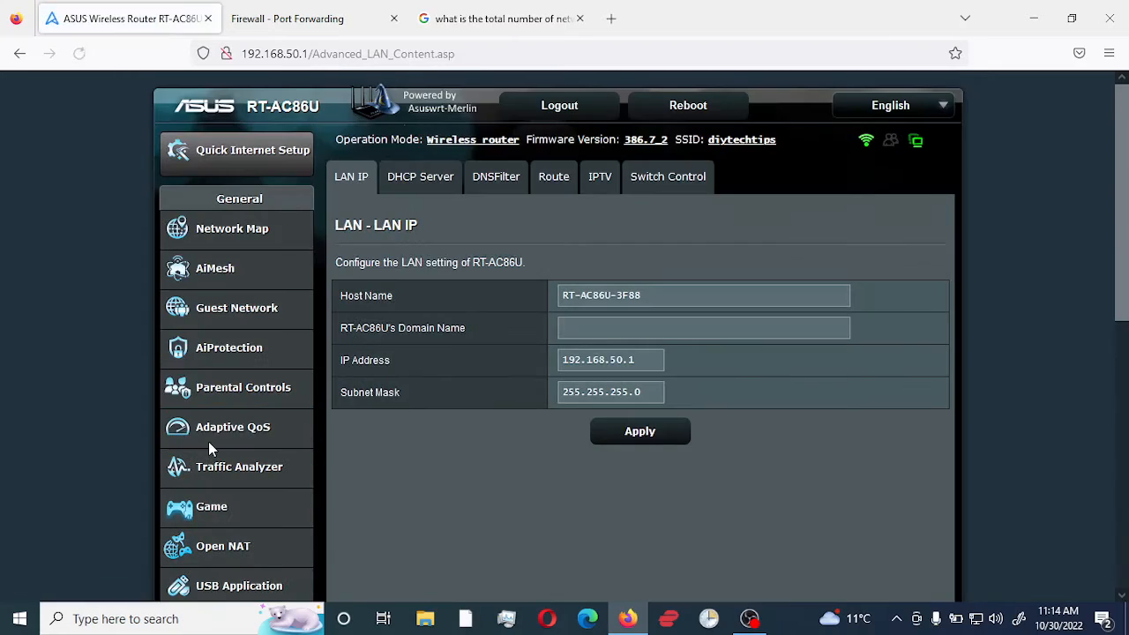
scroll(238, 436, "down", 5)
left_click(225, 404)
left_click(673, 183)
scroll(614, 286, "down", 4)
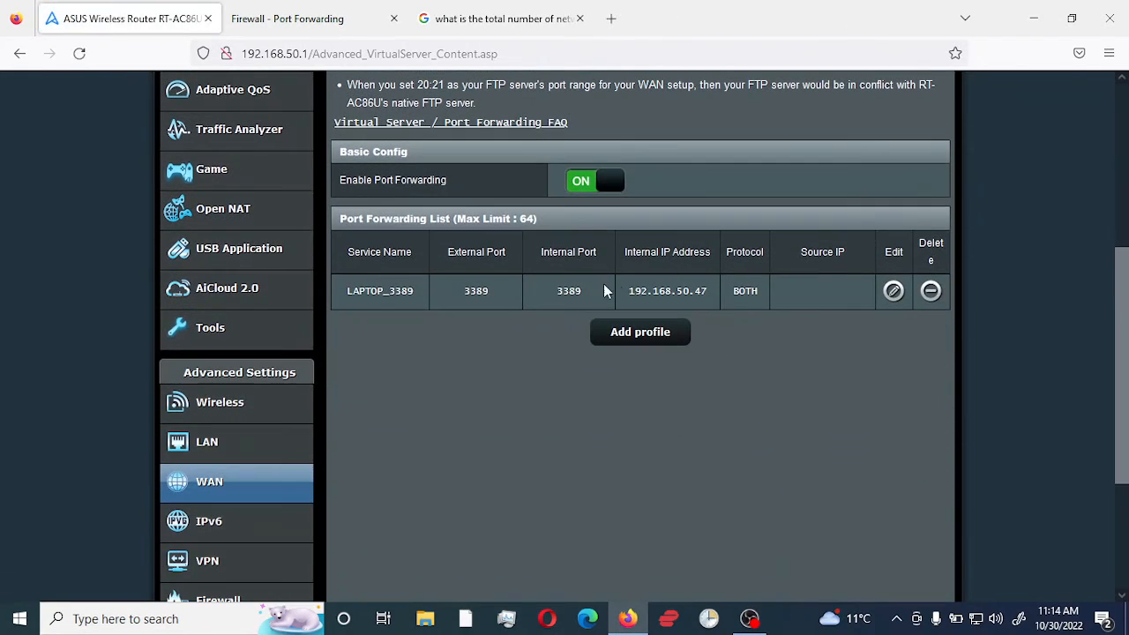
Log out of the ASUS router's admin page and confirm the logout.
scroll(556, 310, "up", 4)
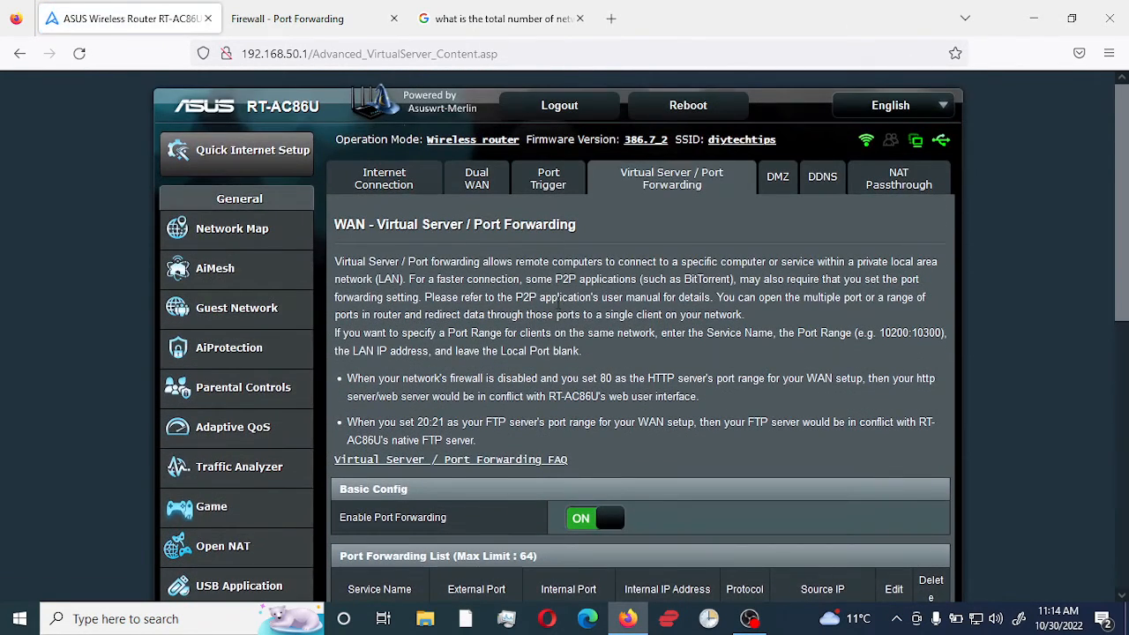
left_click(564, 112)
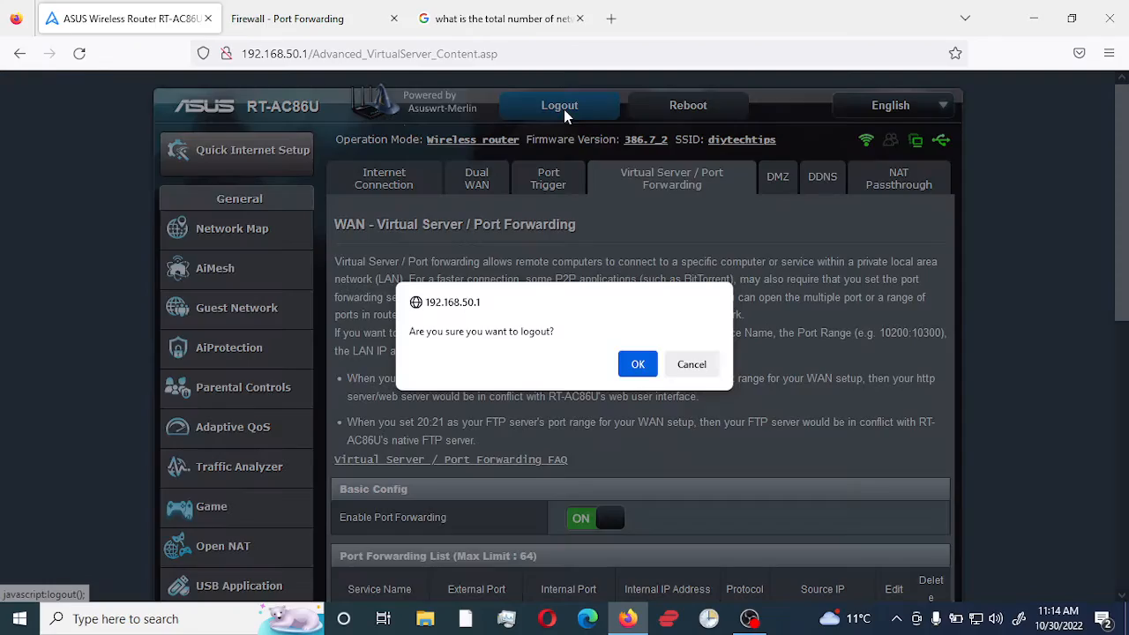
left_click(637, 364)
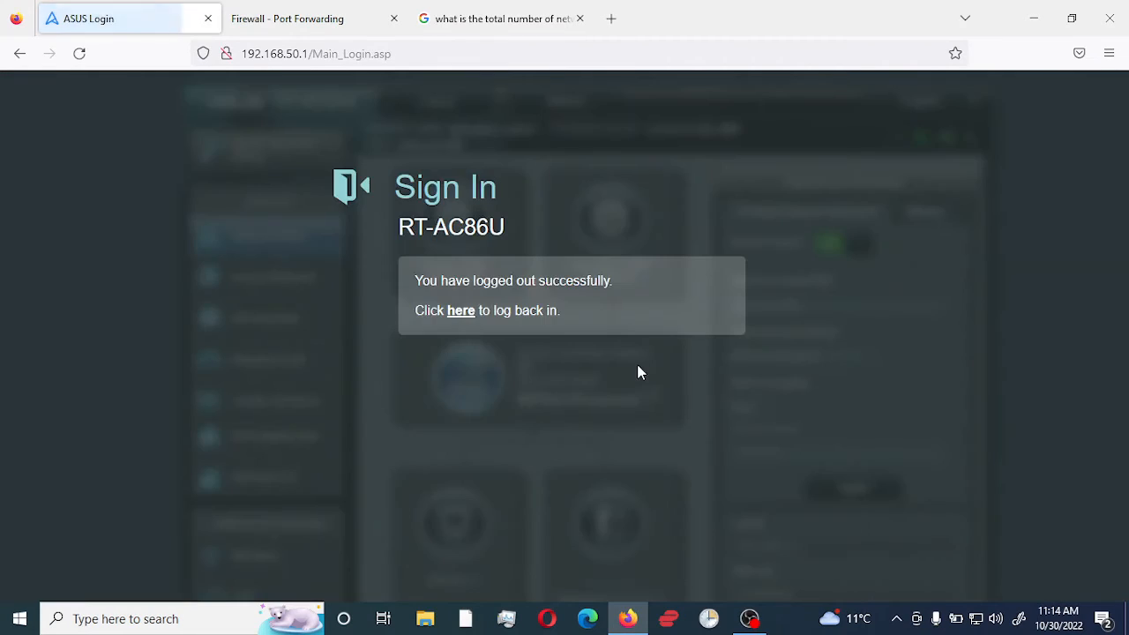